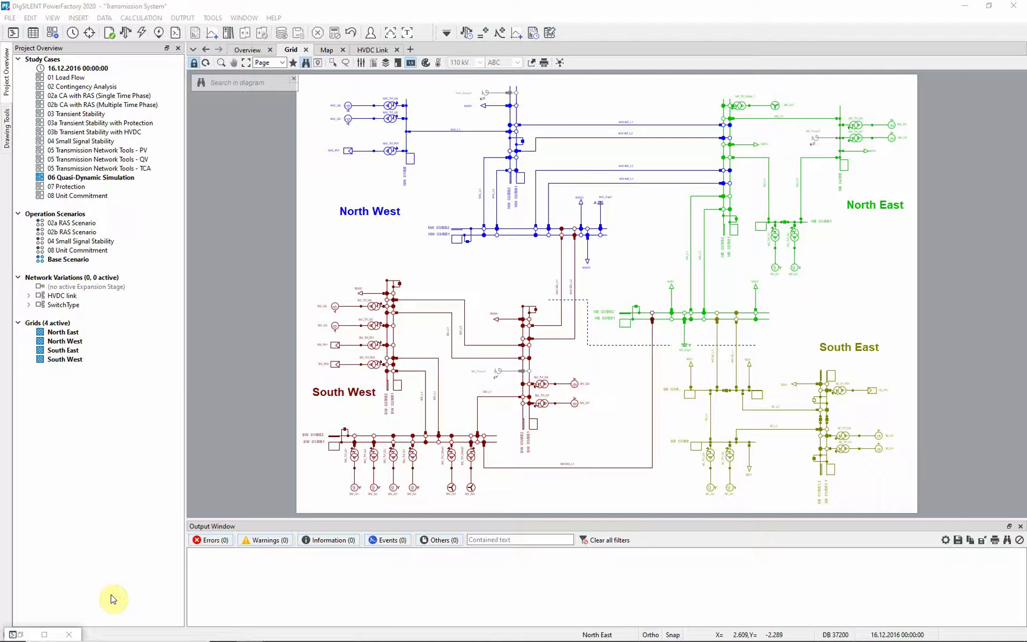
# - Inspect the Winter Weekday load characteristic's daily load curve in the data manager
pyautogui.click(18, 633)
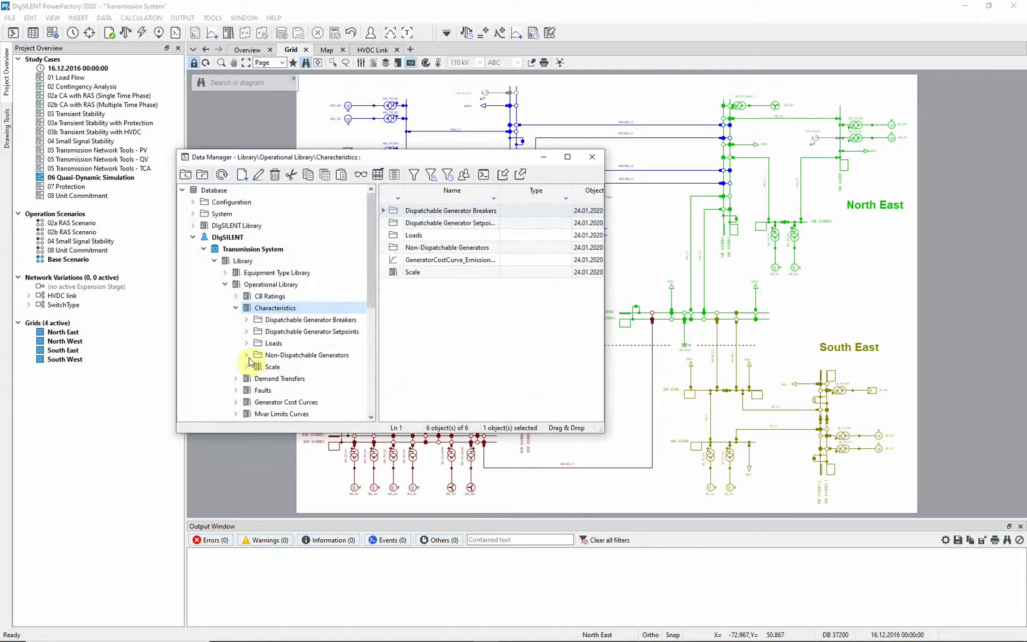
pyautogui.click(272, 345)
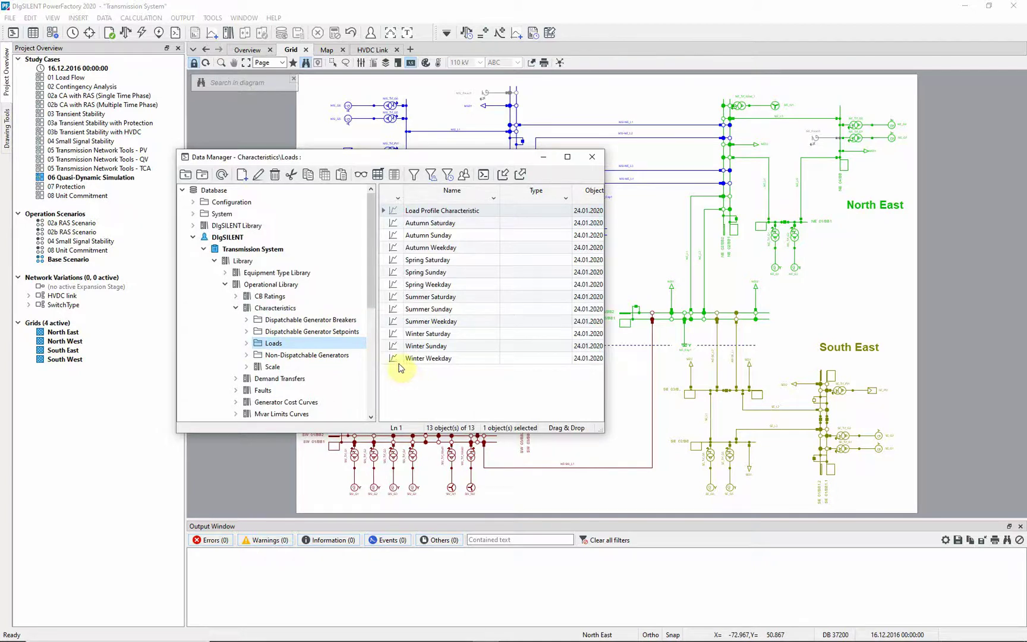
pyautogui.click(395, 360)
pyautogui.doubleClick(395, 361)
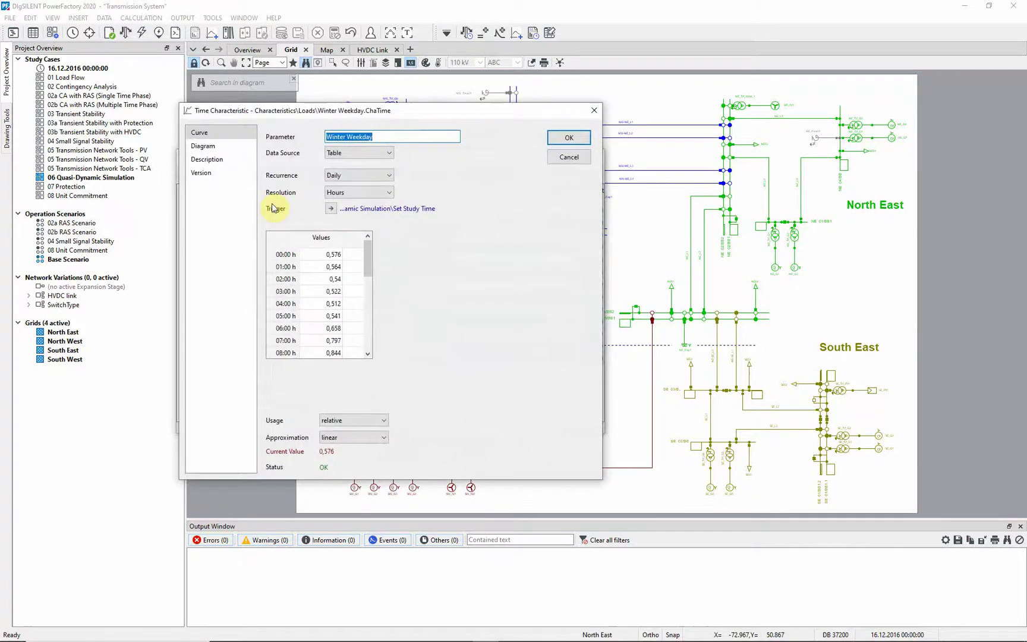
pyautogui.click(235, 147)
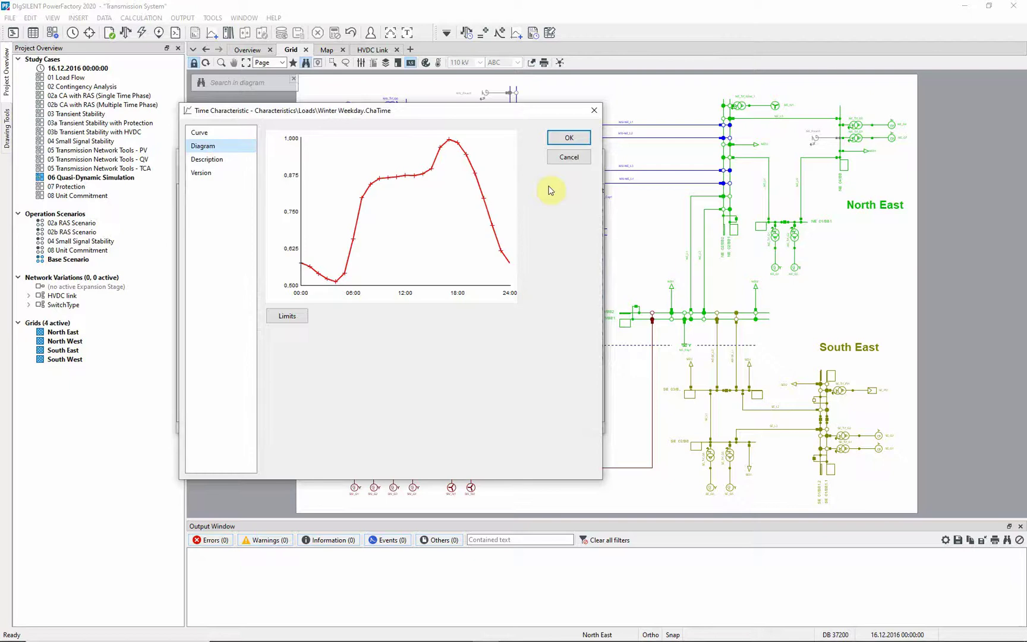
pyautogui.click(559, 160)
pyautogui.click(548, 159)
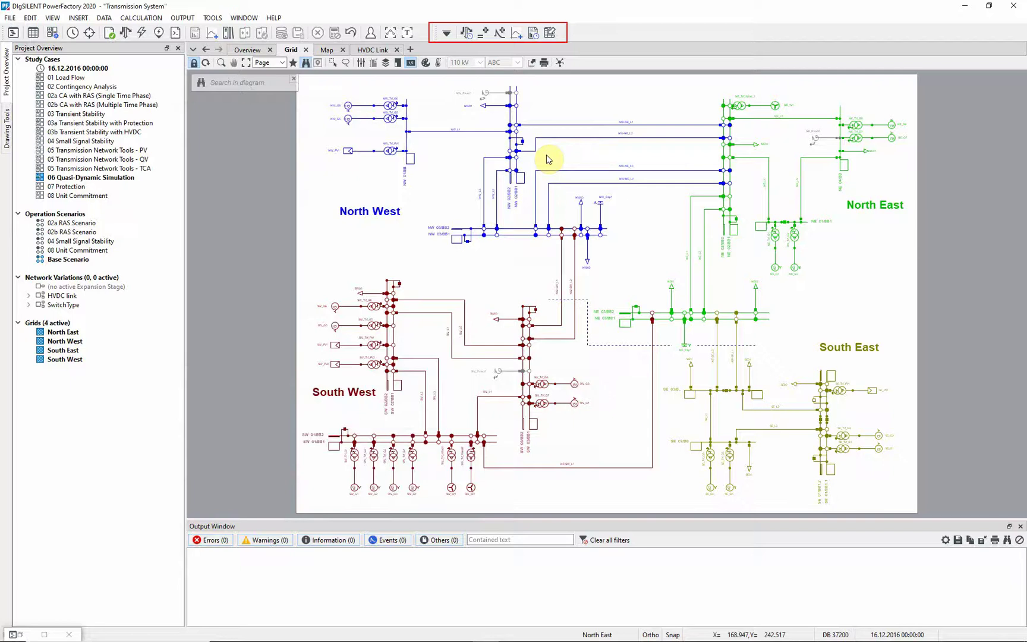
# - Check the recorded Terminal result variables, then run the complete-day, one-hour-step simulation
pyautogui.click(484, 35)
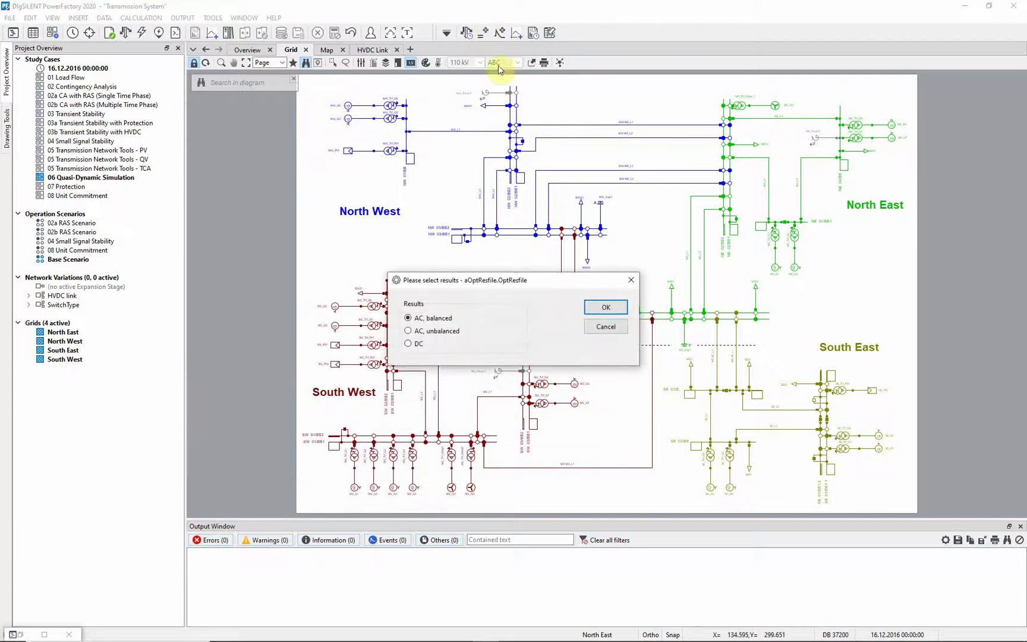
pyautogui.click(604, 305)
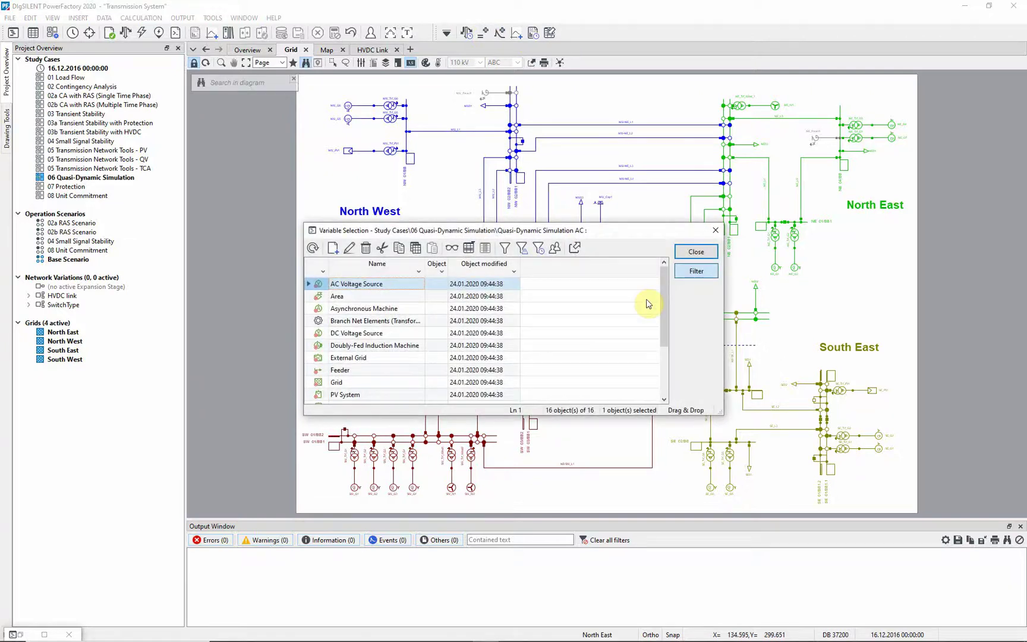
pyautogui.moveTo(663, 298); pyautogui.dragTo(663, 349)
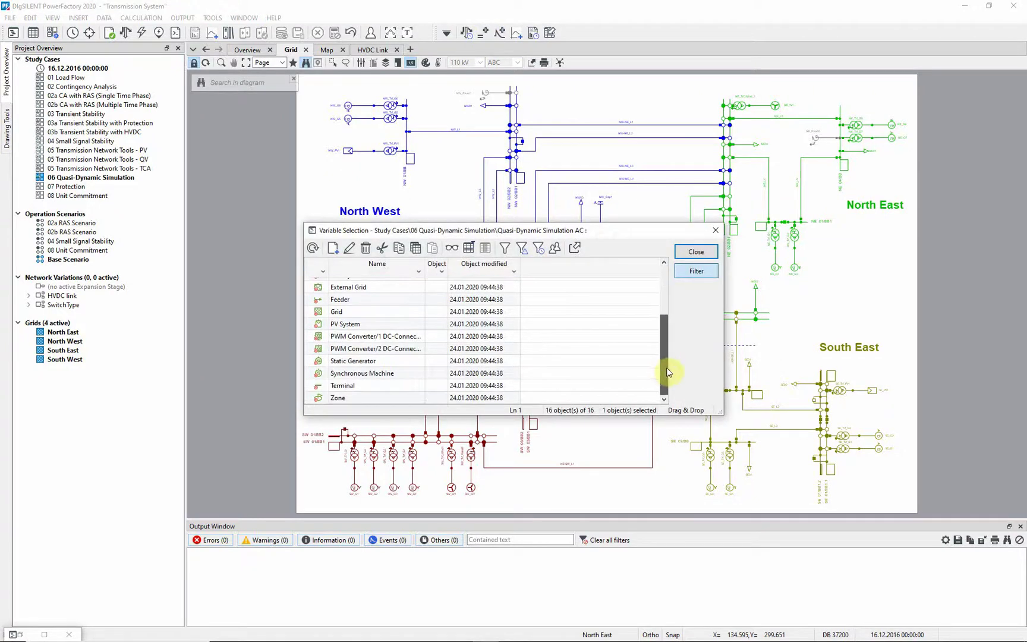
pyautogui.click(320, 387)
pyautogui.doubleClick(320, 388)
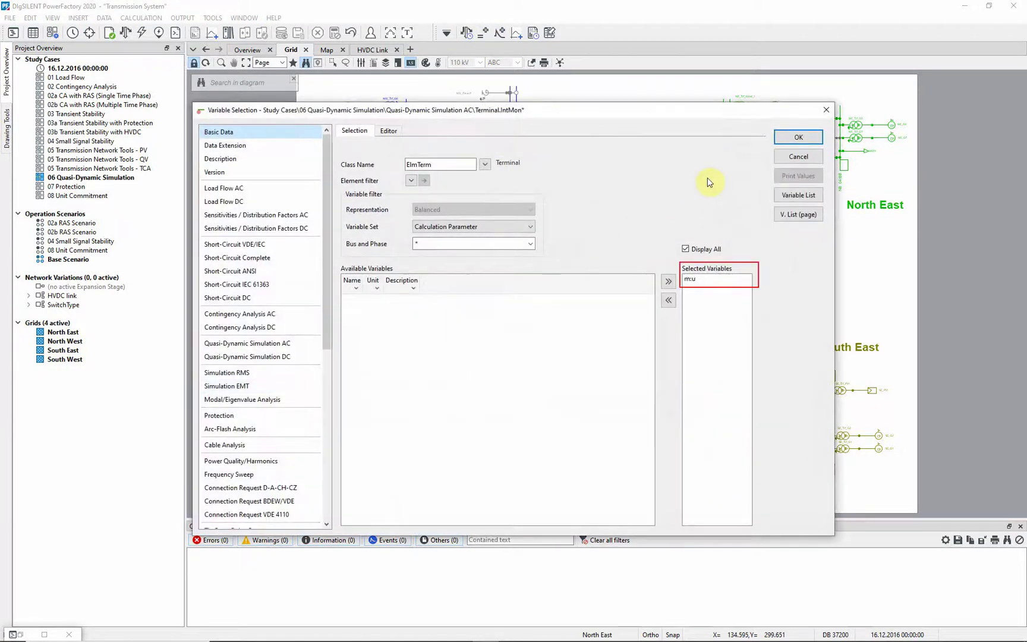
pyautogui.click(787, 159)
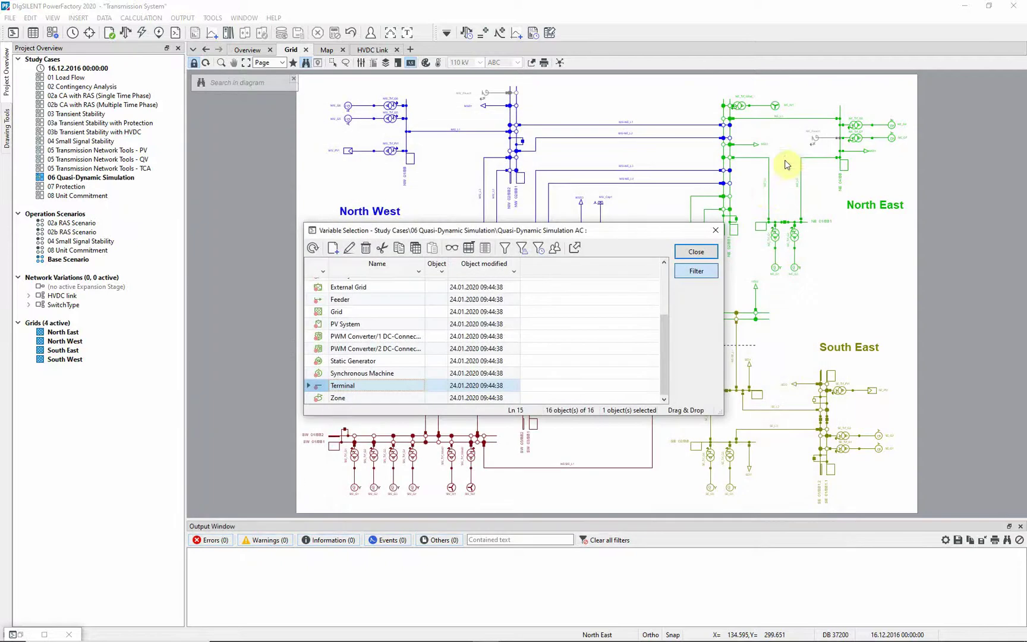
pyautogui.click(696, 252)
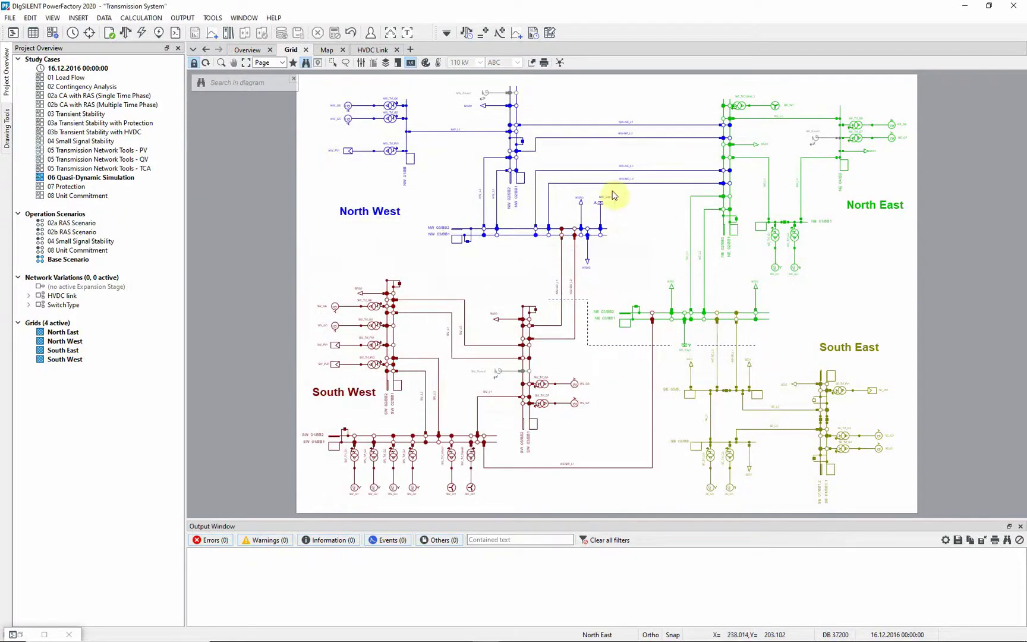
pyautogui.click(465, 34)
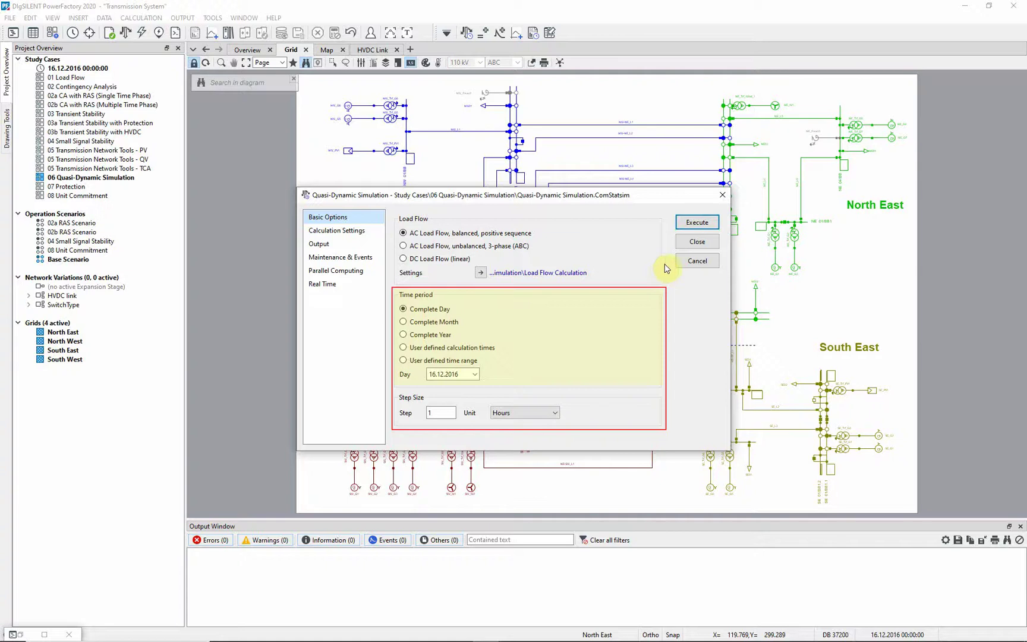
pyautogui.click(692, 221)
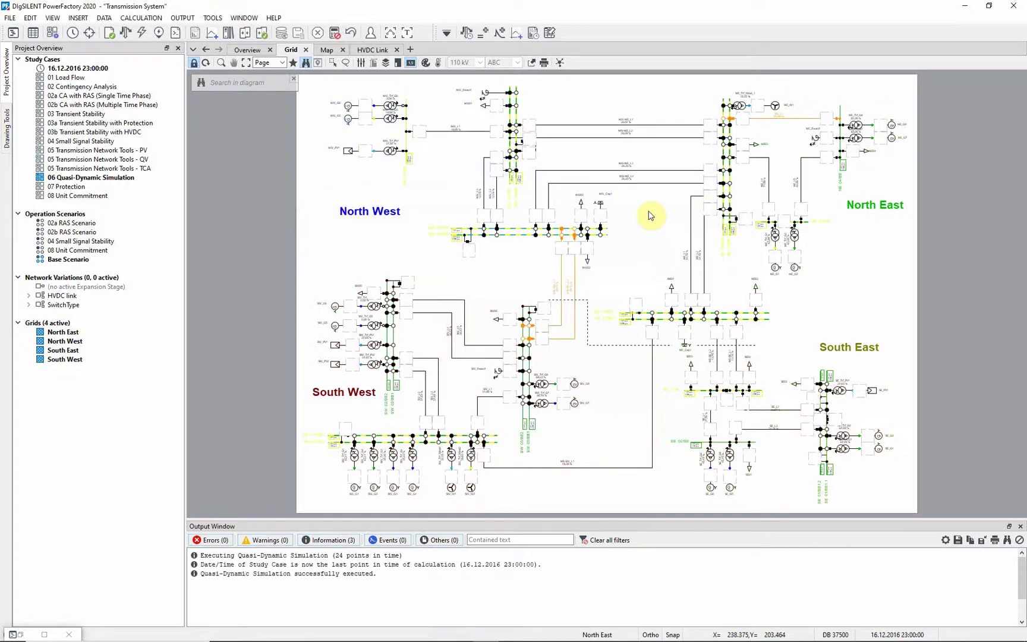
# - Generate the Voltage Ranges report, sort by Voltage Min, filter out 0,000, and select terminal 10
pyautogui.click(532, 32)
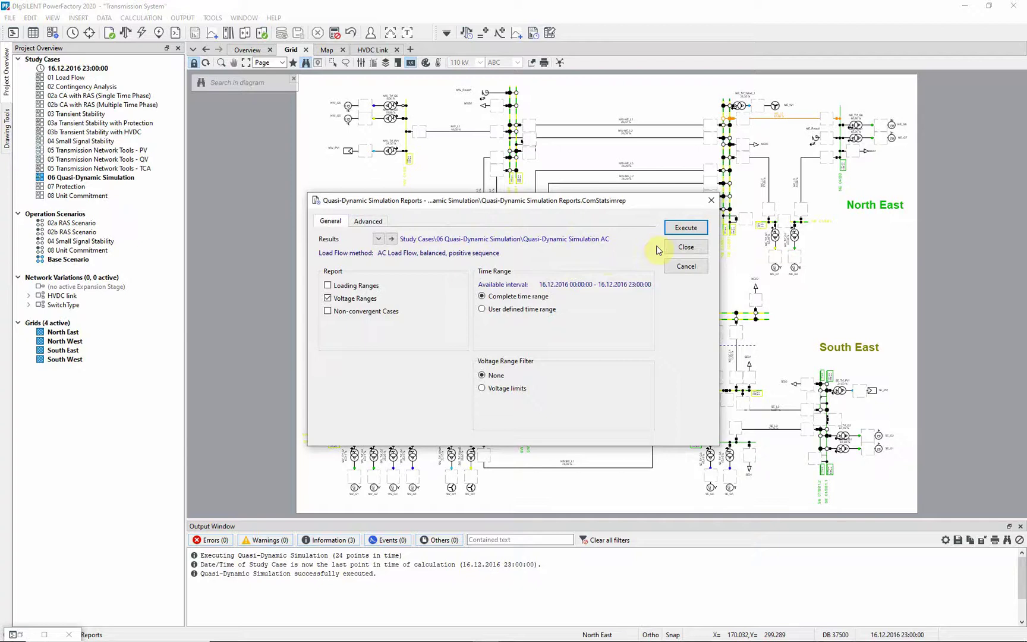
pyautogui.click(686, 227)
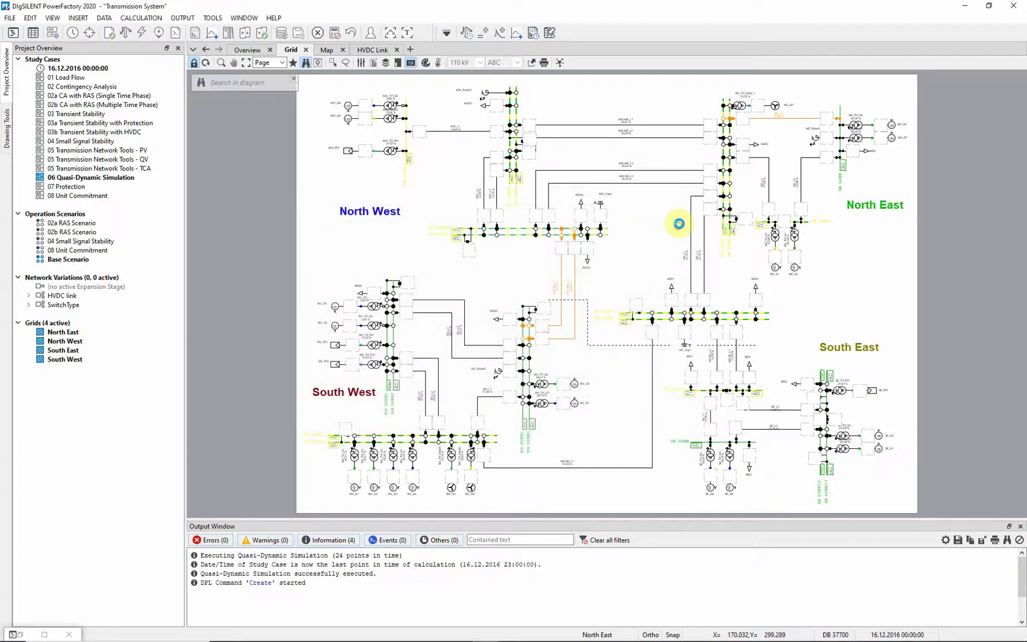
pyautogui.click(541, 265)
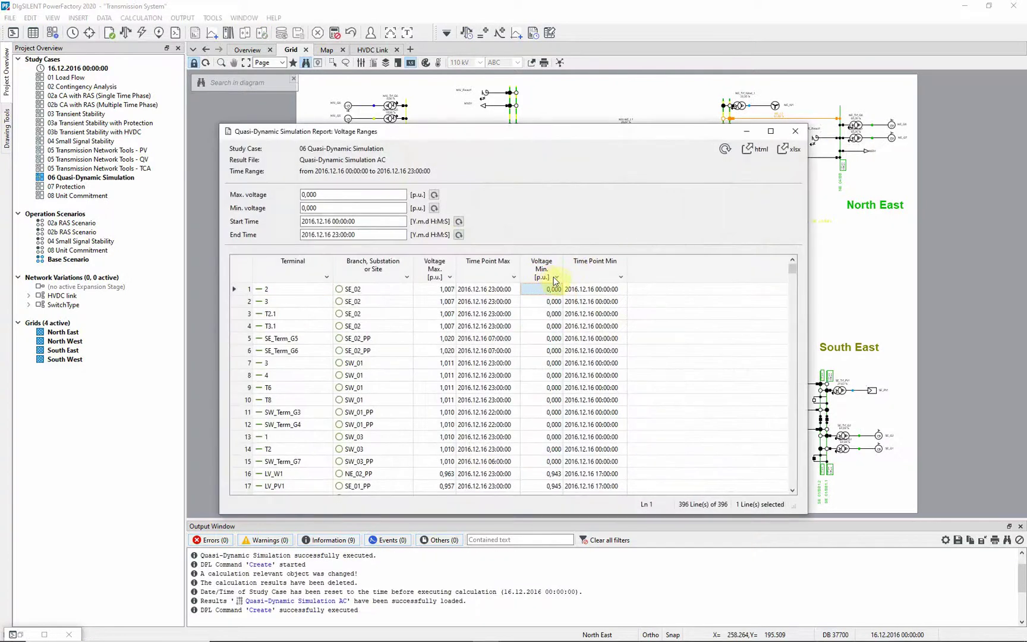
pyautogui.click(556, 276)
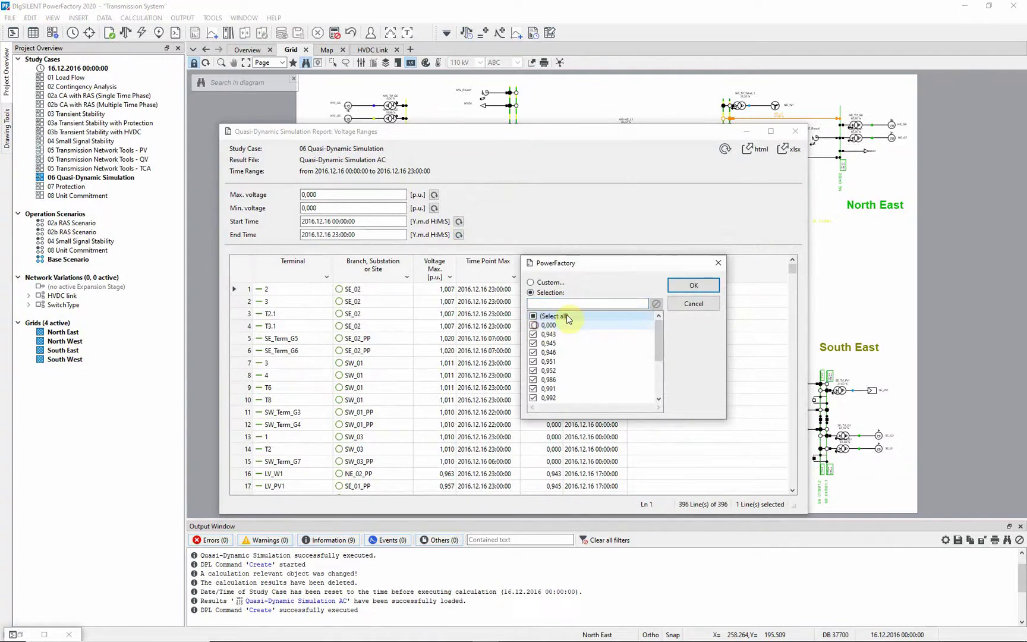
pyautogui.click(688, 285)
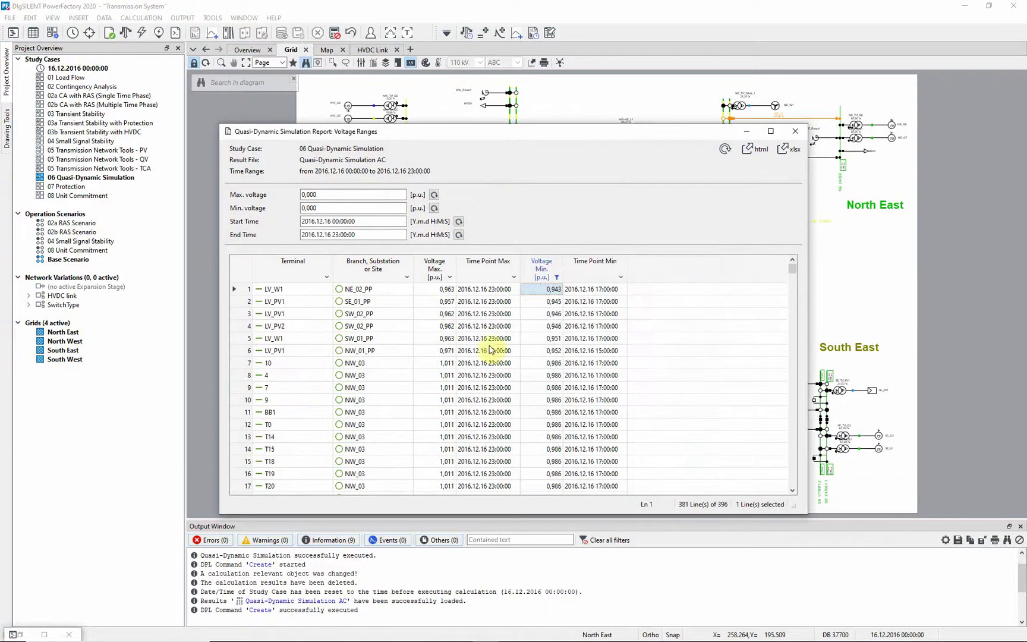
pyautogui.click(248, 364)
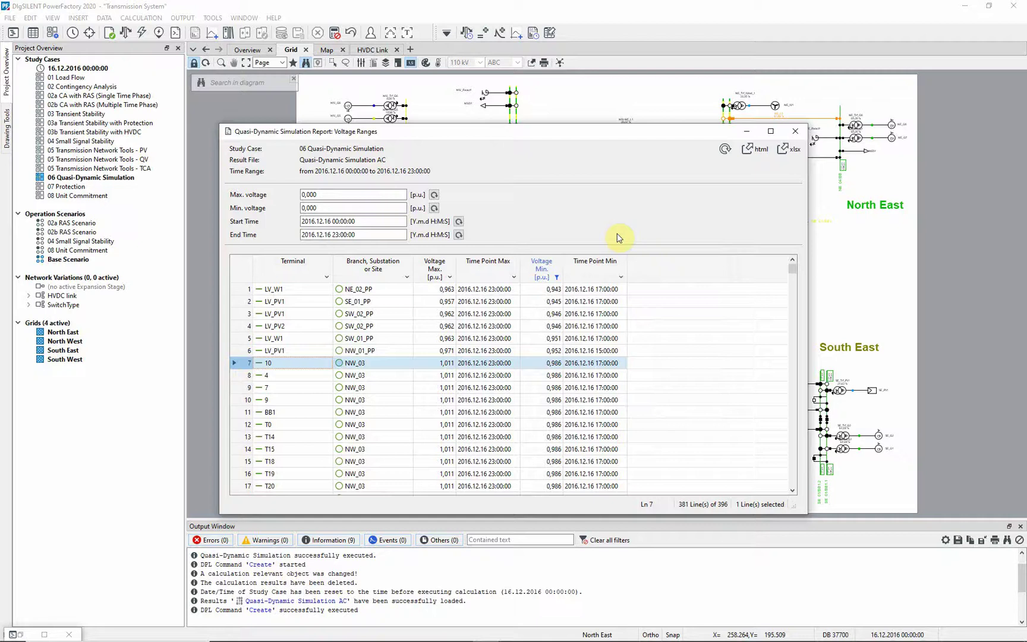
# - Insert a curve plot and choose element 10 from the NW_03 folder as its element
pyautogui.click(794, 132)
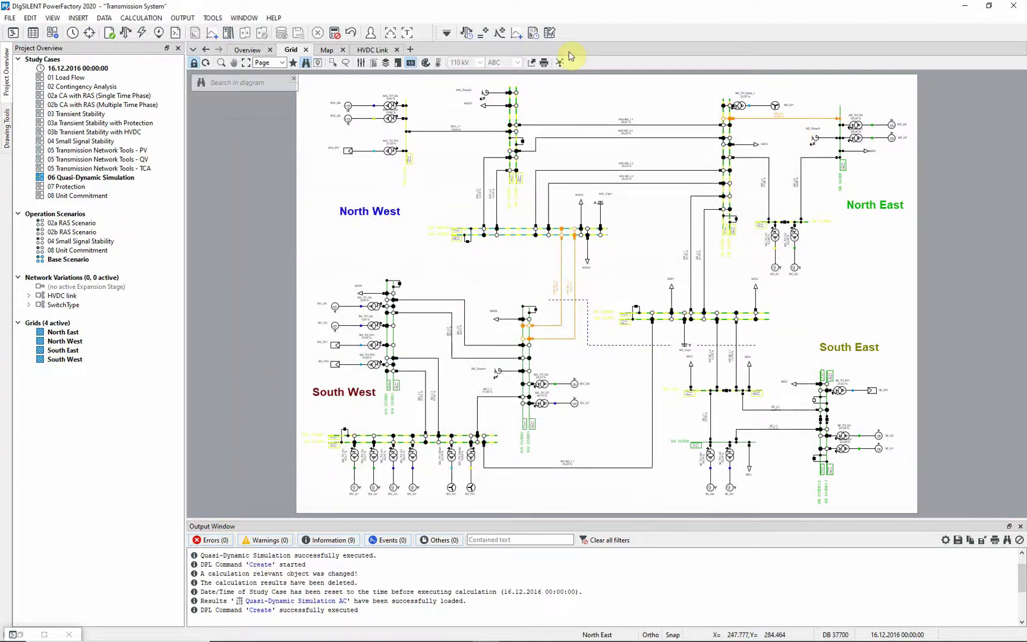
pyautogui.click(522, 36)
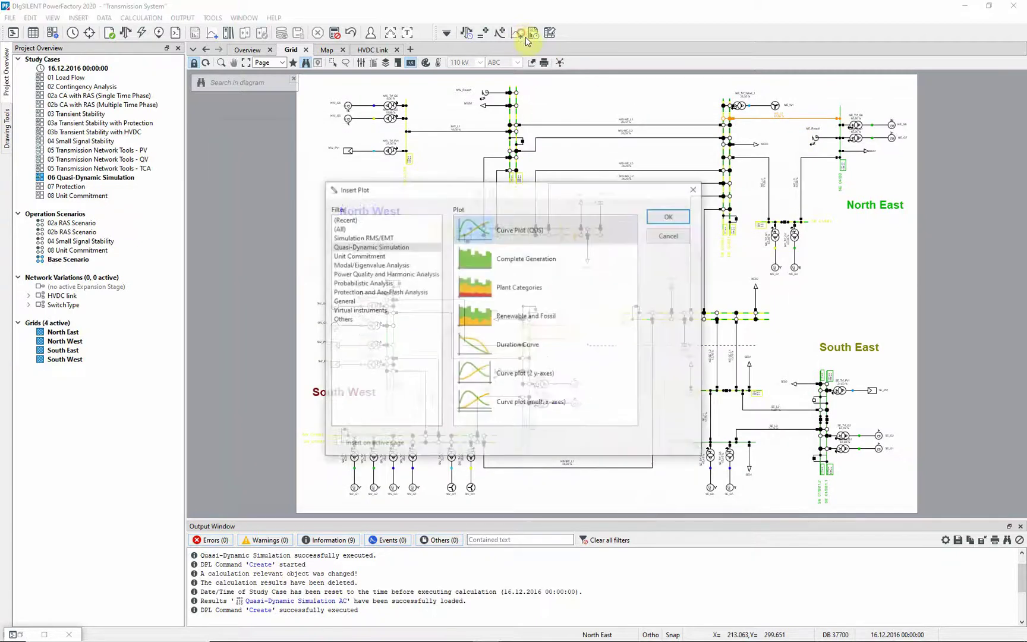
pyautogui.doubleClick(546, 232)
pyautogui.doubleClick(454, 336)
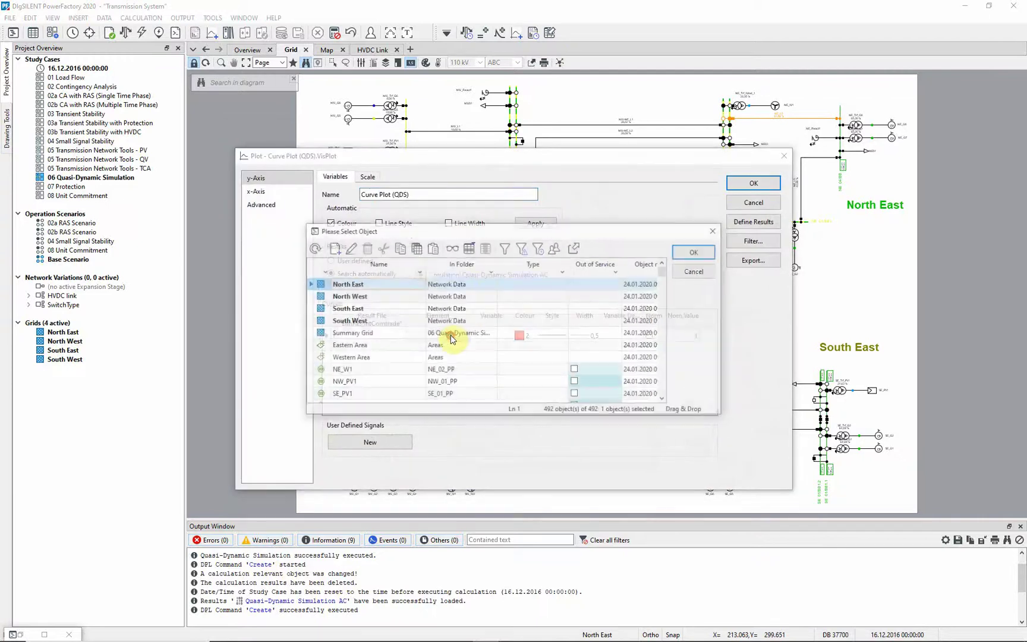
pyautogui.click(491, 272)
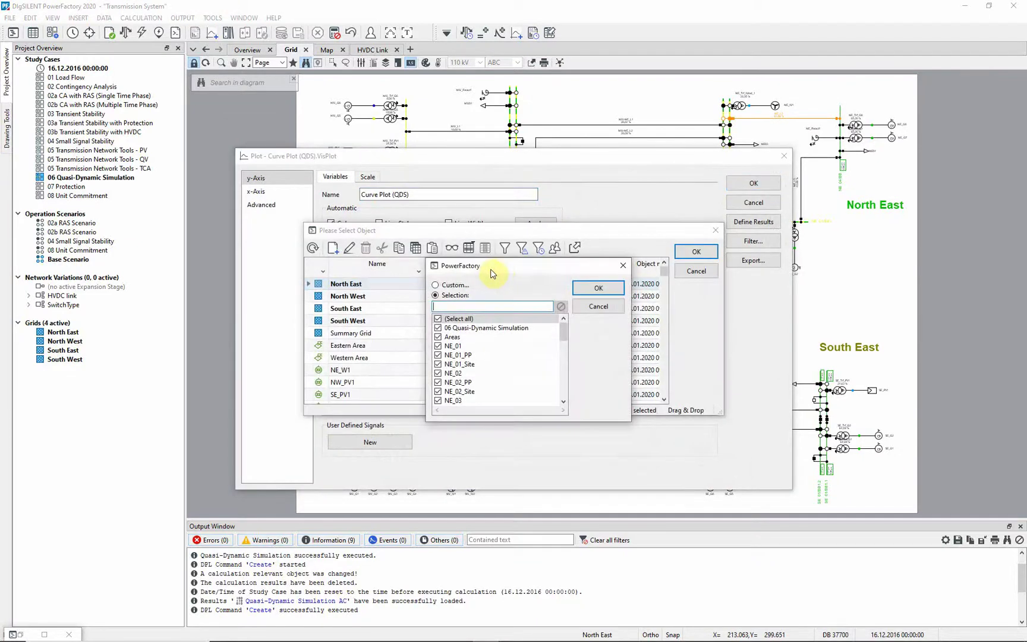
pyautogui.write('NW_03')
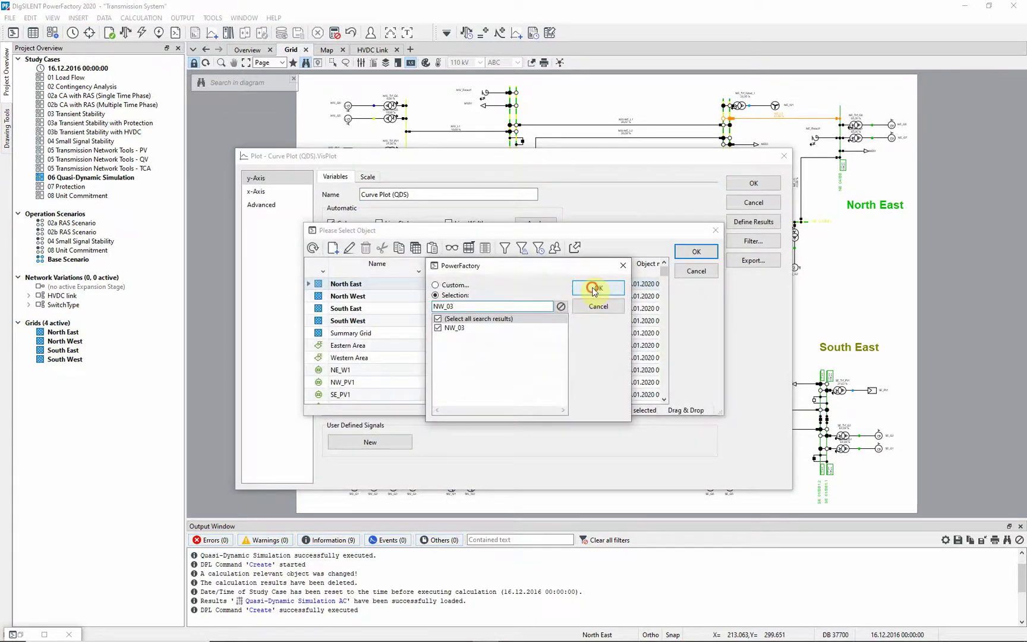
pyautogui.click(598, 287)
pyautogui.click(322, 299)
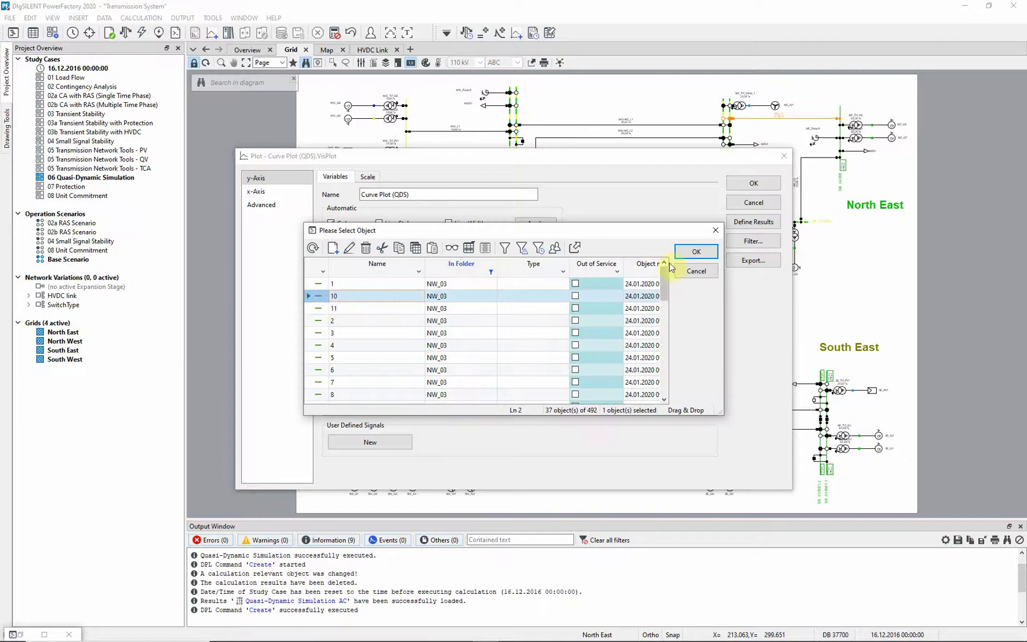
pyautogui.click(696, 251)
# - Plot the m:u voltage magnitude and auto-scale the y-axis to fit the curve
pyautogui.doubleClick(479, 335)
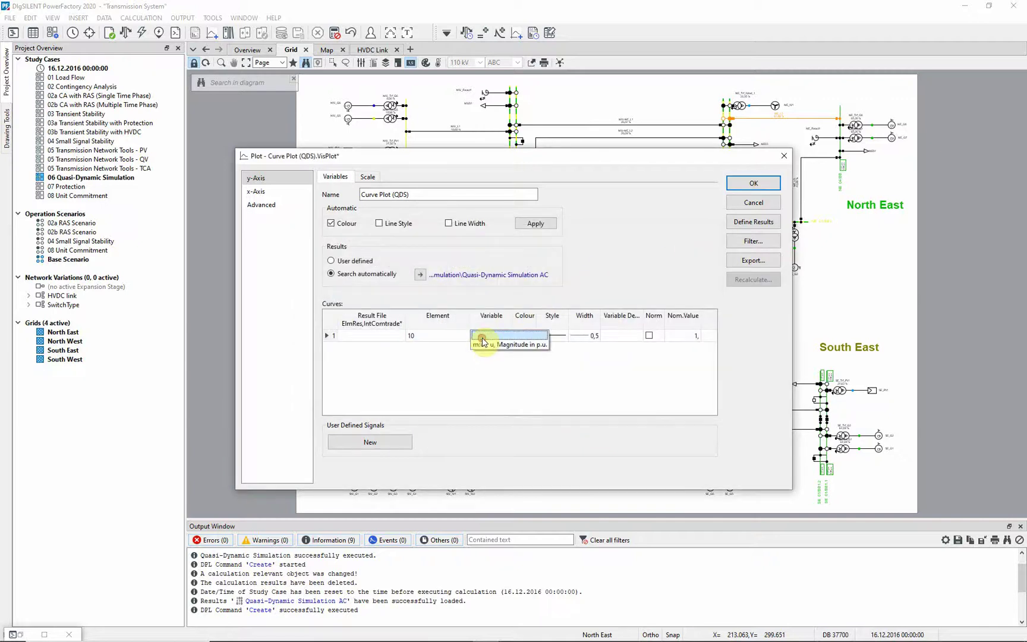
pyautogui.click(486, 345)
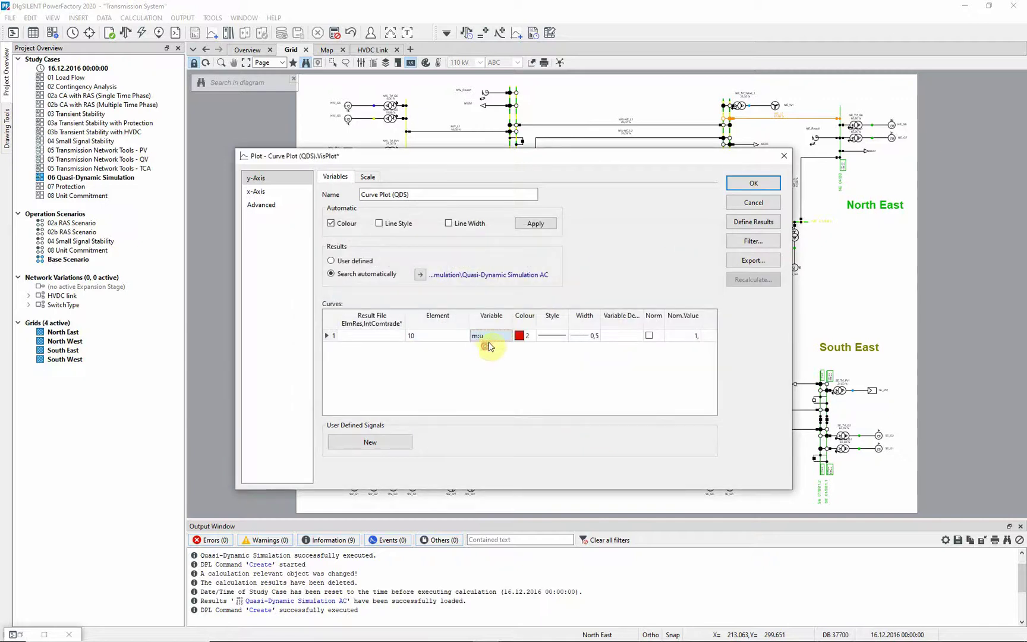
pyautogui.click(732, 187)
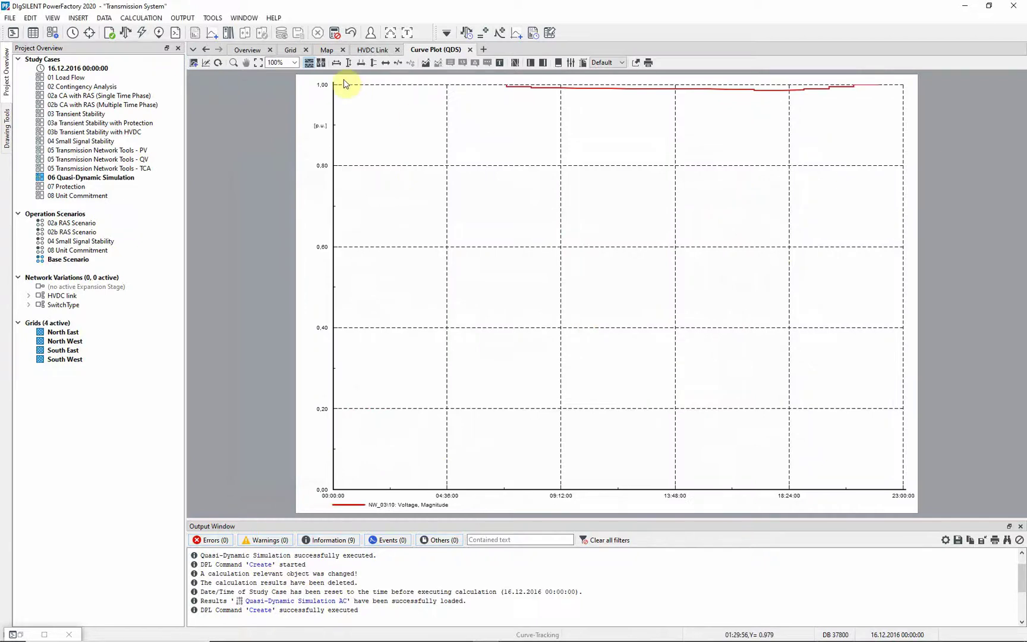
pyautogui.click(348, 64)
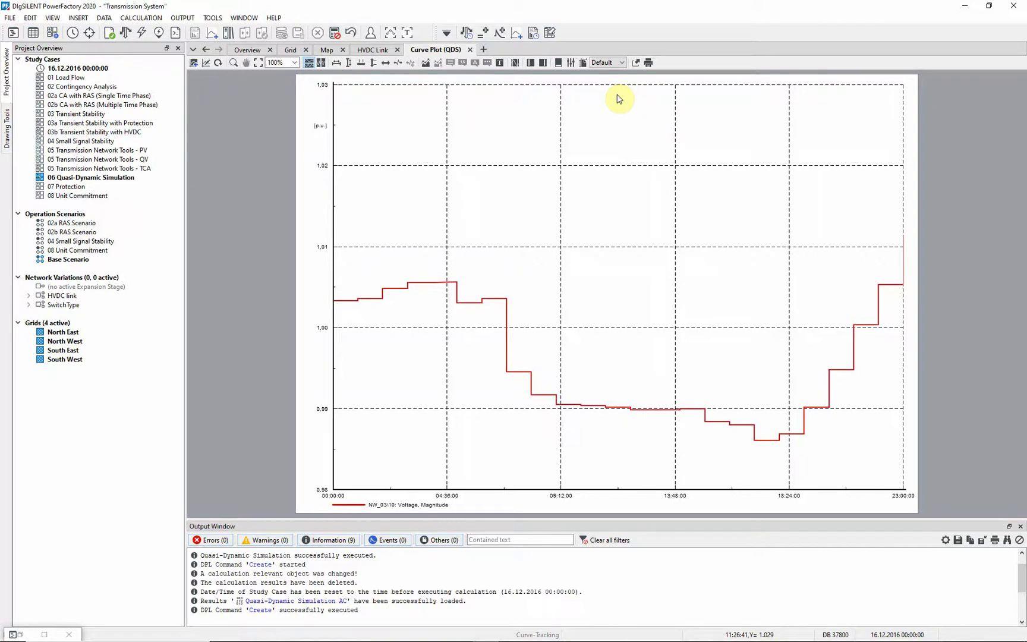
# - Generate the Loading Ranges report, review NE_L3 peaking at 94,662 %, and close it
pyautogui.click(534, 33)
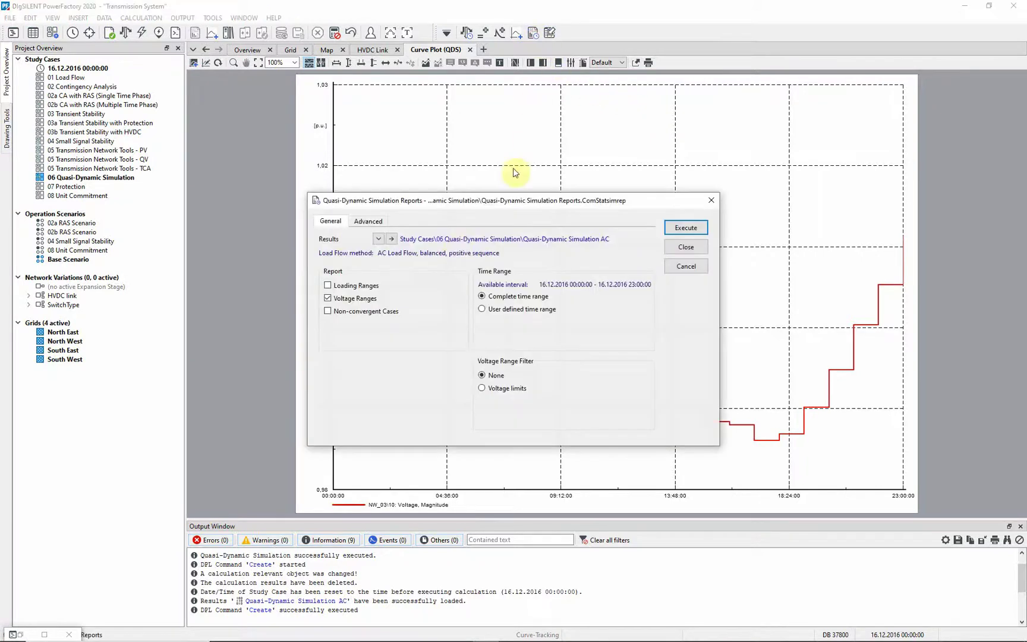
pyautogui.click(368, 284)
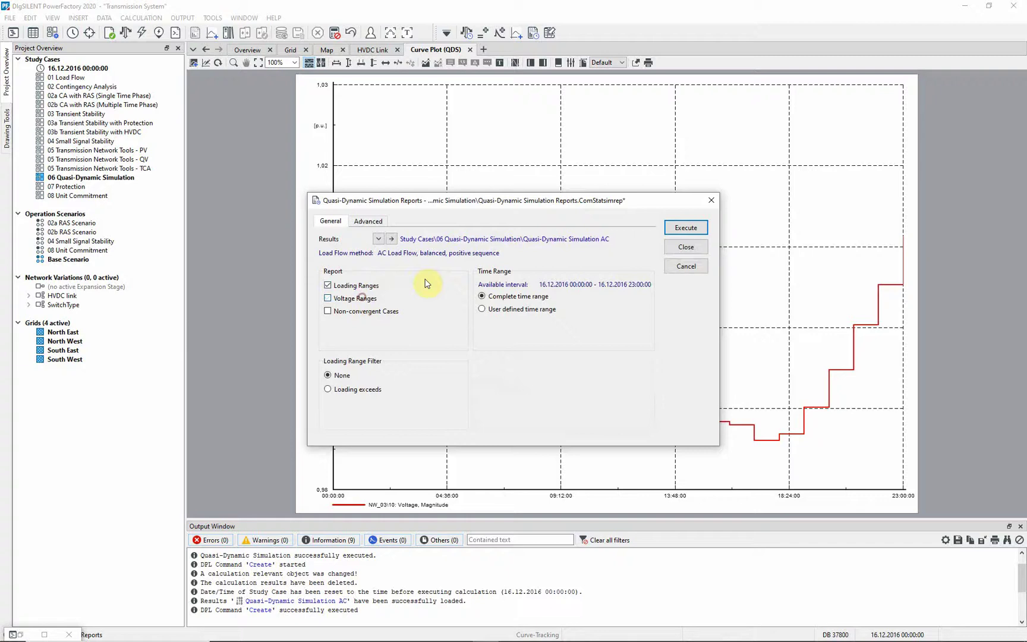
pyautogui.click(683, 228)
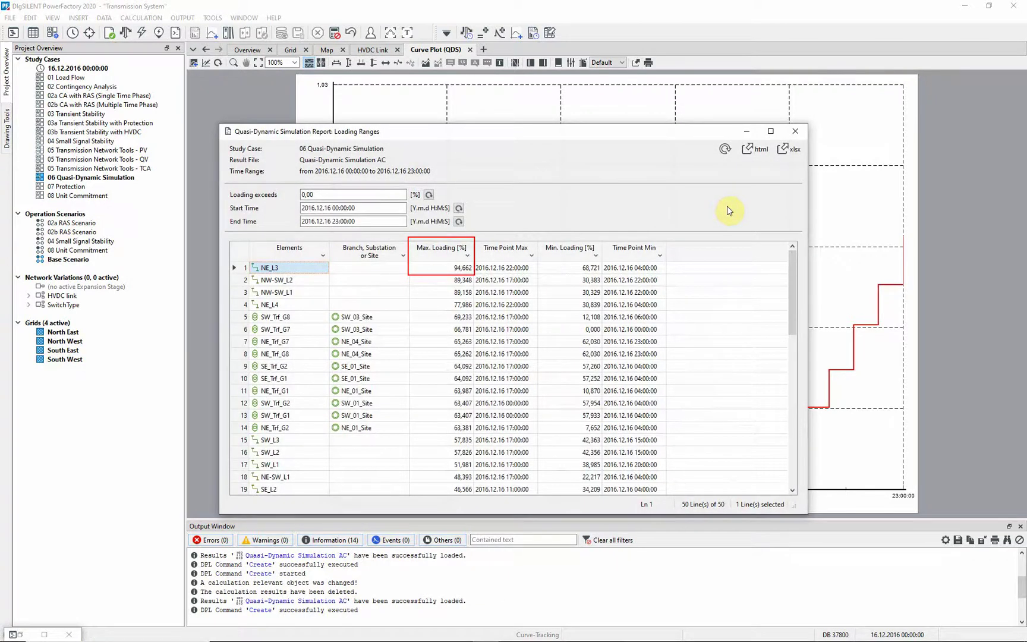
pyautogui.click(798, 131)
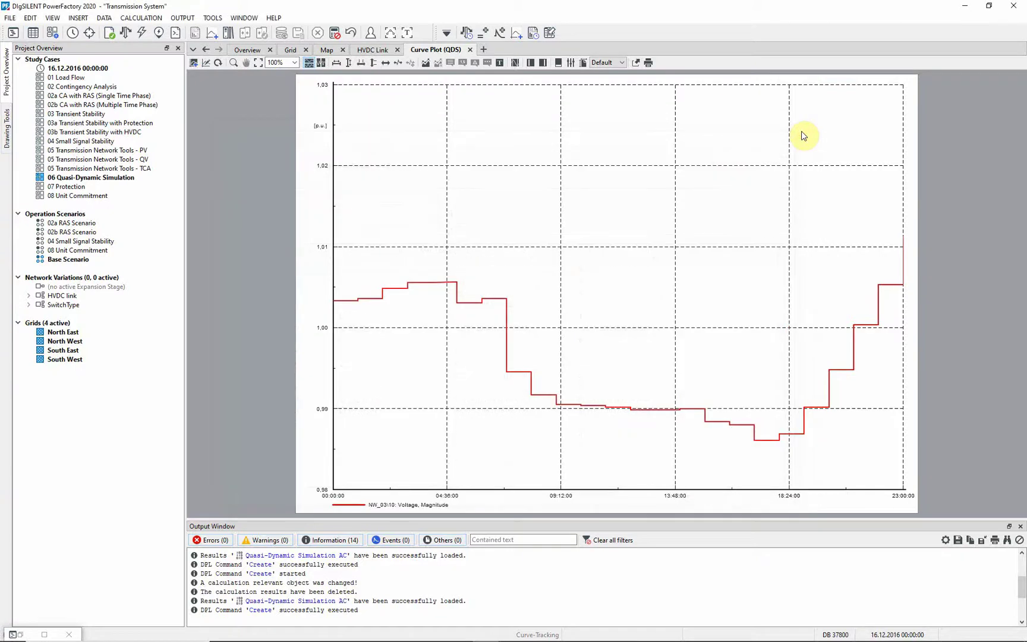
# - Tick Planned Outages on the quasi-dynamic simulation's Maintenance & Events page
pyautogui.click(467, 36)
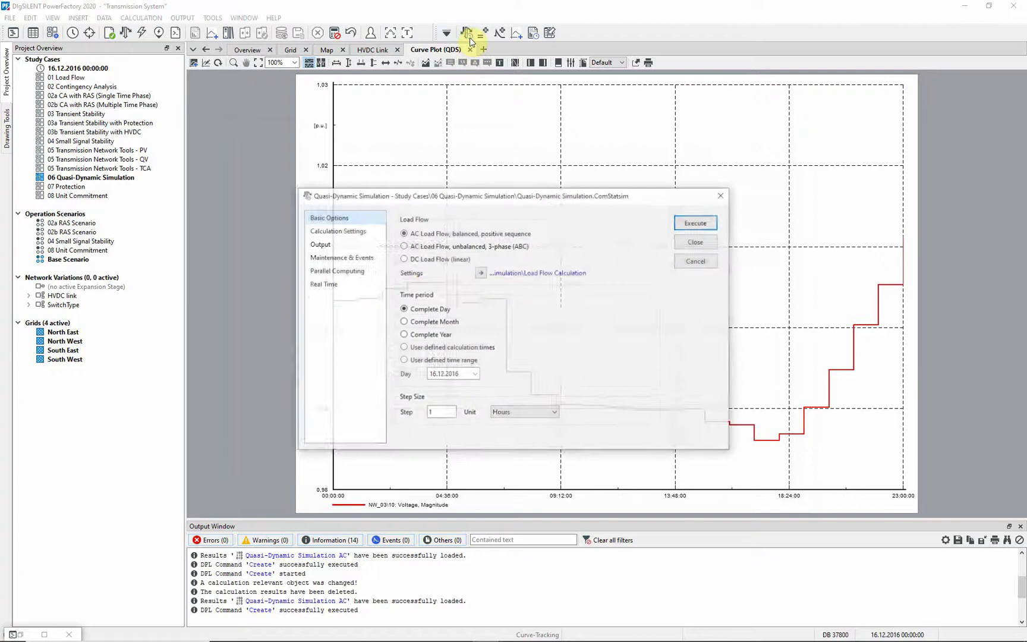
pyautogui.click(376, 258)
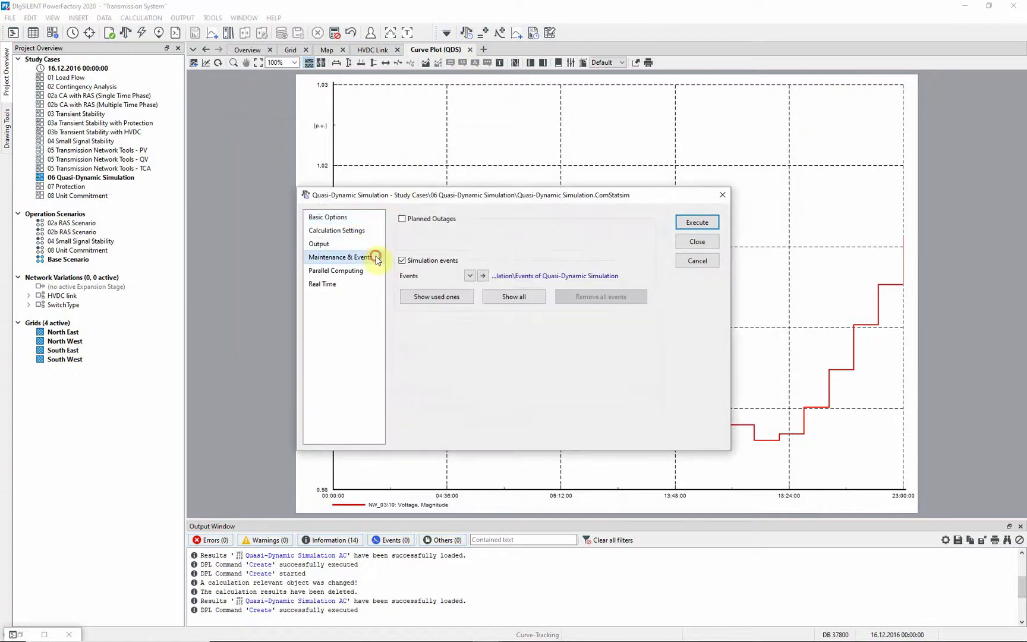
pyautogui.click(401, 219)
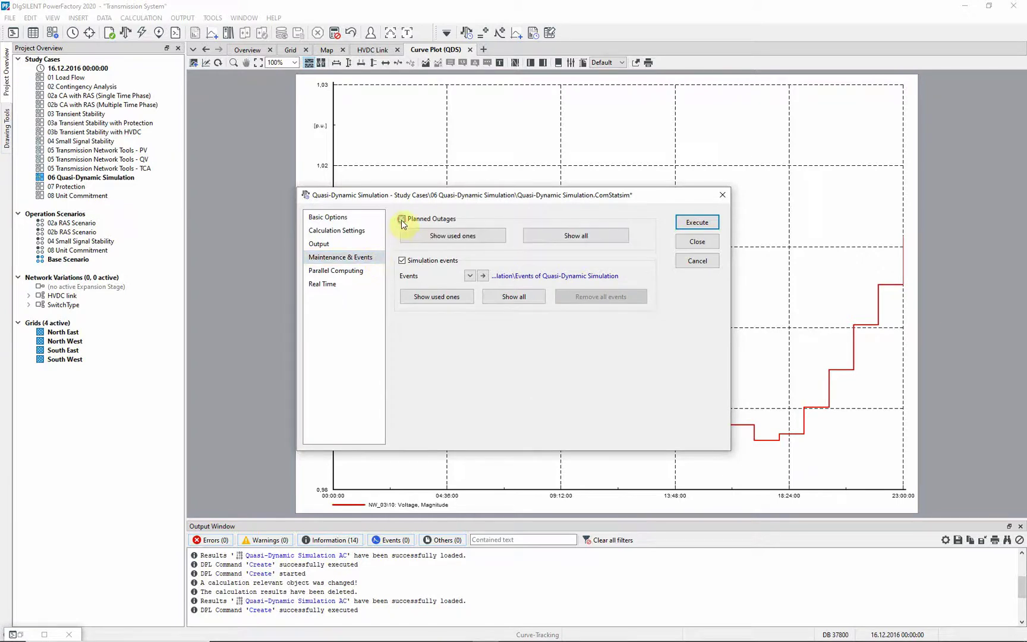
# - Mark the used NW-SW_L1 outage in the Grid diagram, then close the outage list and settings
pyautogui.click(485, 237)
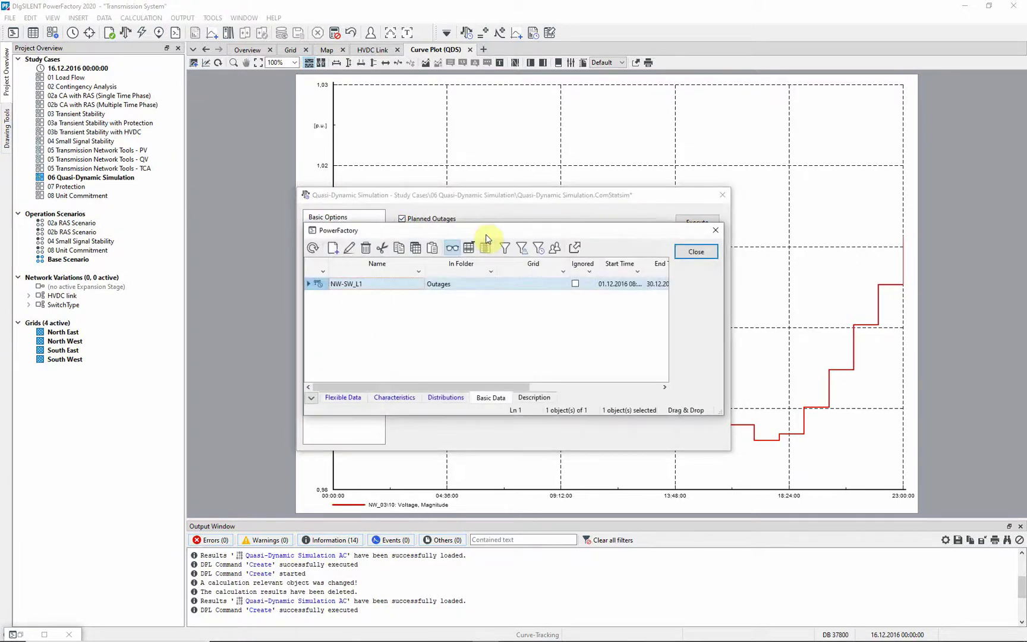
pyautogui.rightClick(321, 285)
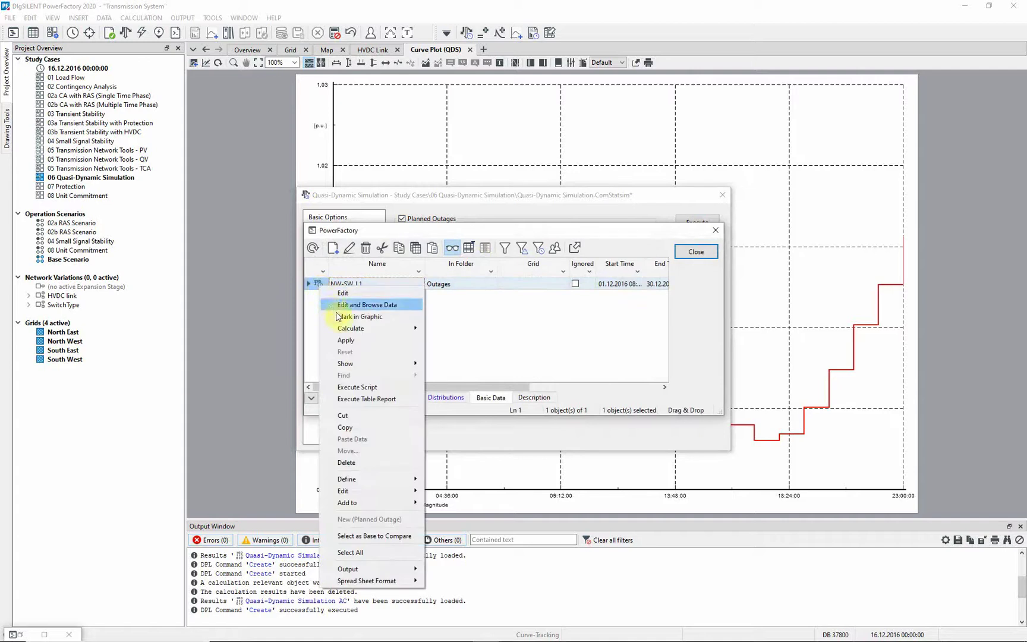
pyautogui.click(341, 316)
pyautogui.click(318, 321)
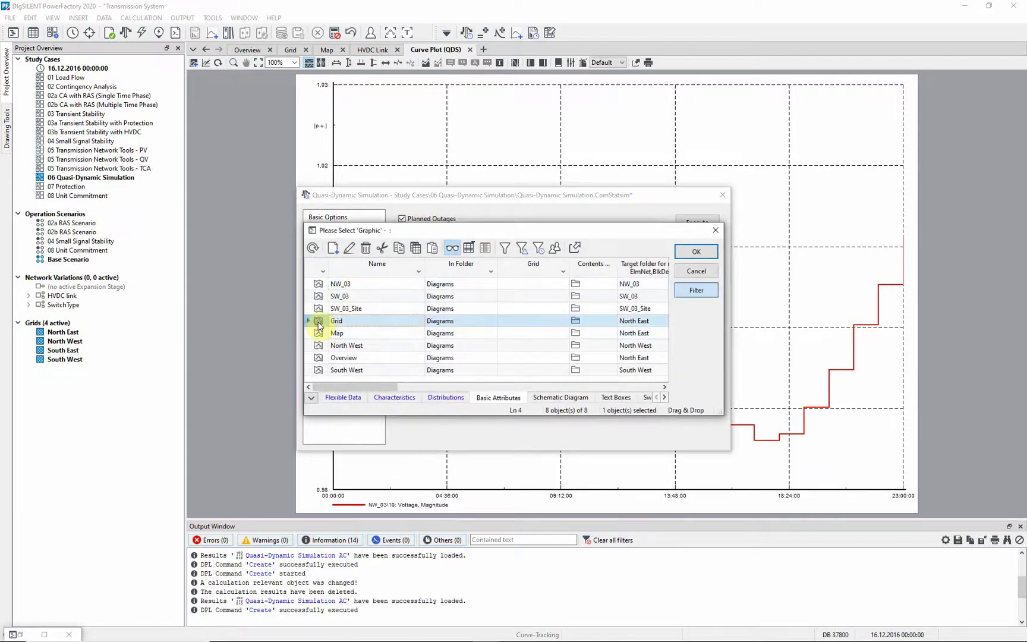
pyautogui.doubleClick(318, 322)
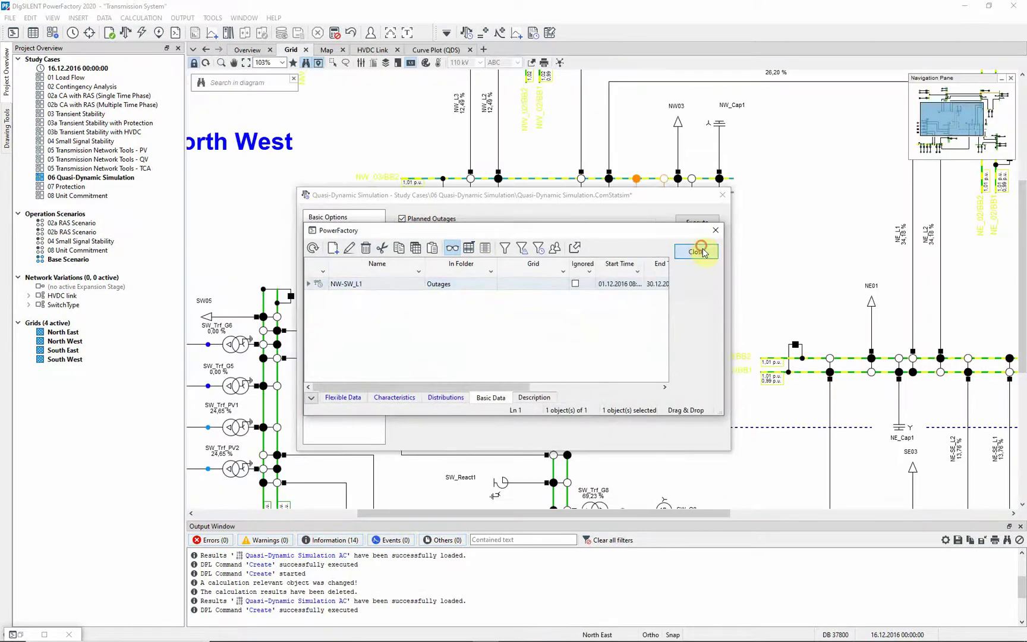
pyautogui.click(700, 247)
pyautogui.click(698, 244)
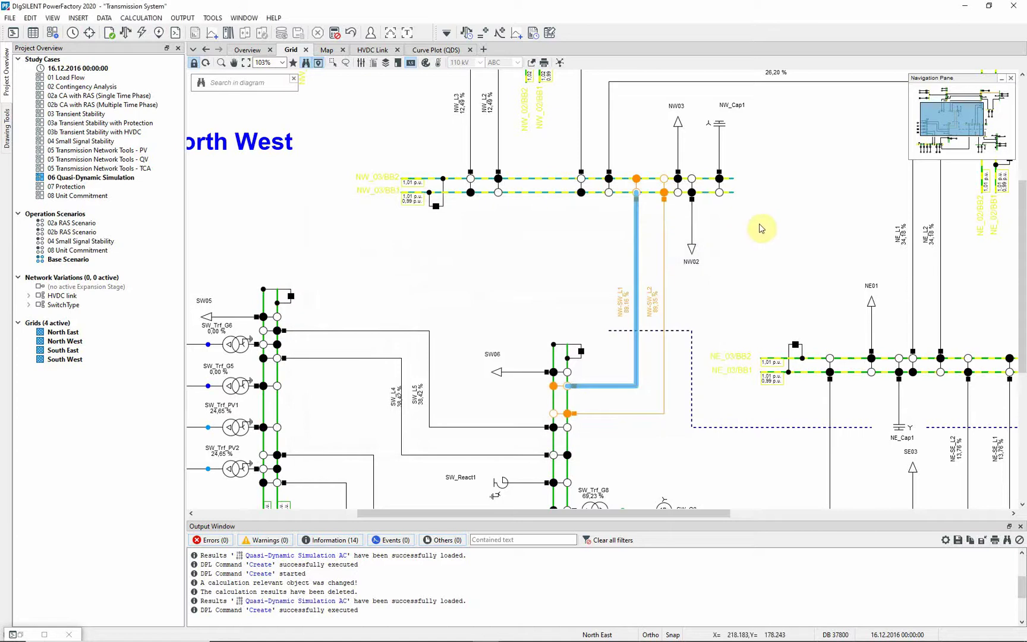
# - Rerun the simulation with the outage and review the Loading Ranges report showing NW-SW_L2 near 158.8%
pyautogui.click(467, 34)
pyautogui.click(696, 223)
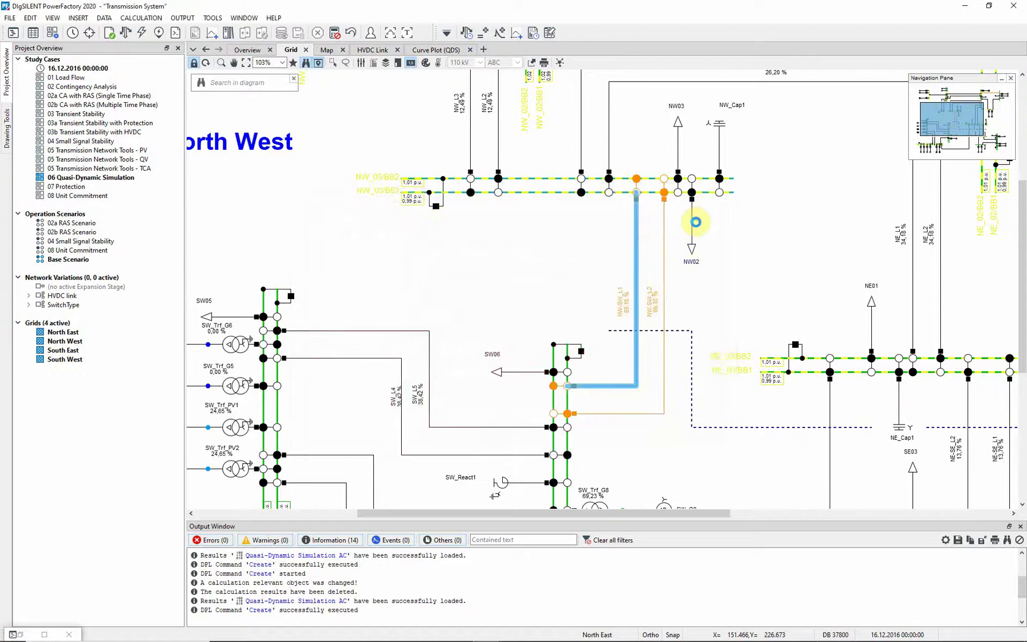
pyautogui.click(531, 34)
pyautogui.click(684, 228)
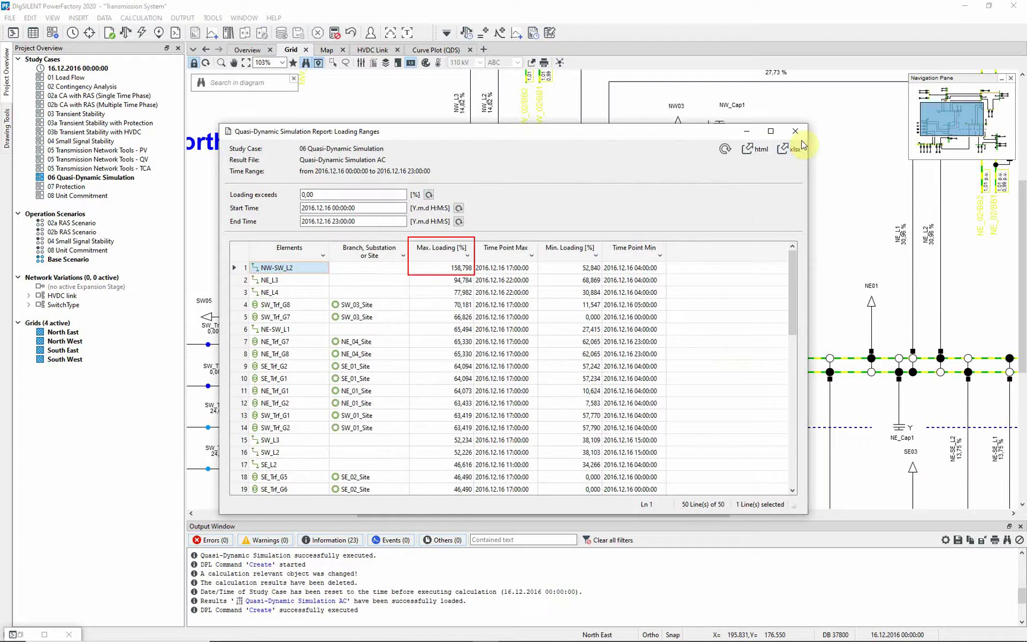
pyautogui.click(804, 133)
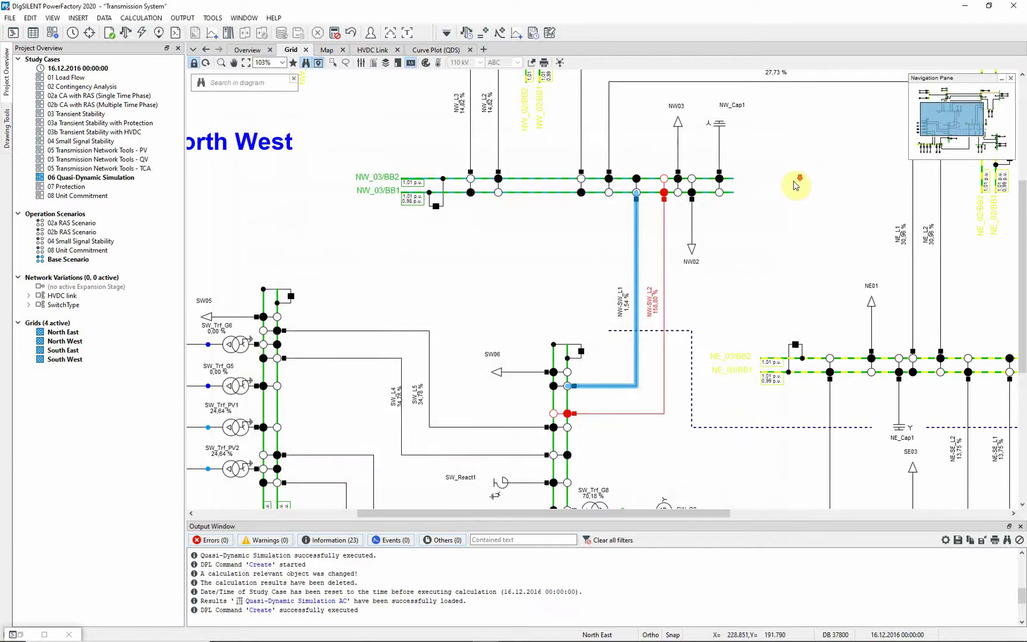
pyautogui.scroll(-2, 798, 184)
pyautogui.scroll(-2, 798, 185)
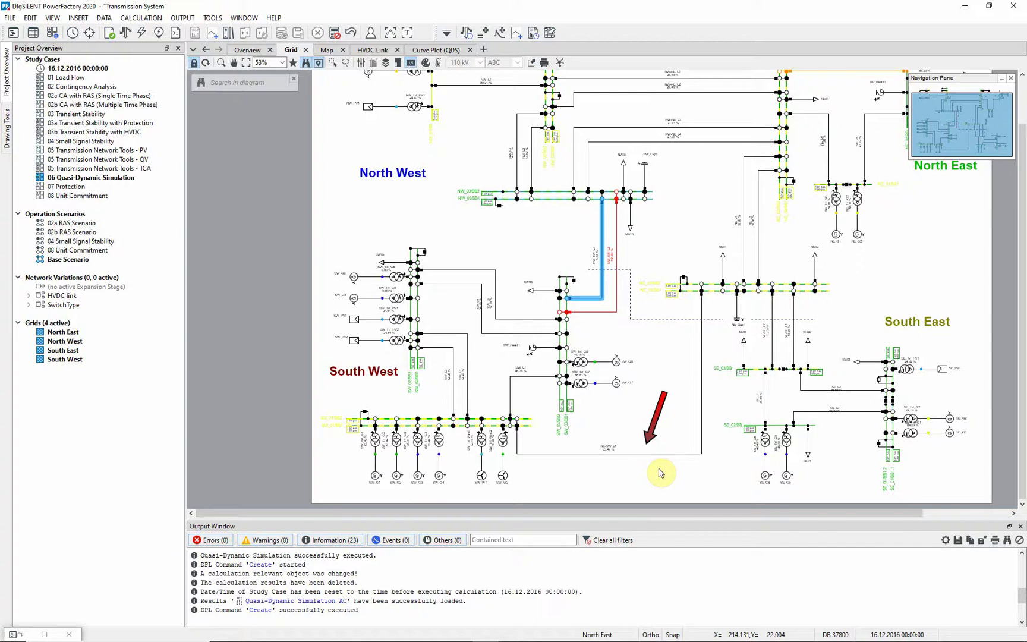
# - Activate the HVDC link variation and open the HVDC line's diagram with Show Graphic
pyautogui.rightClick(117, 298)
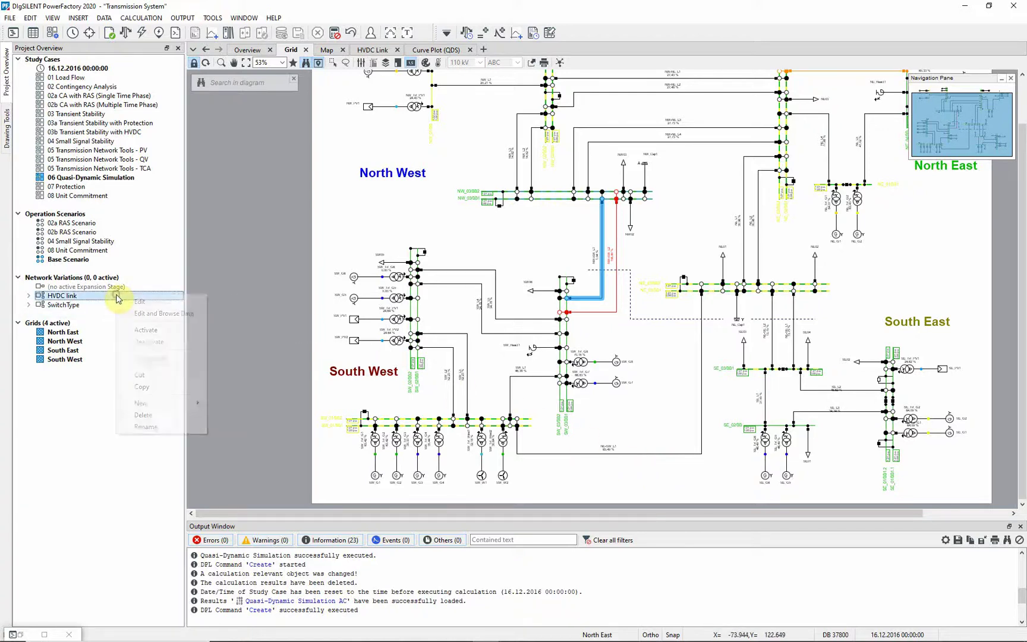
pyautogui.click(145, 333)
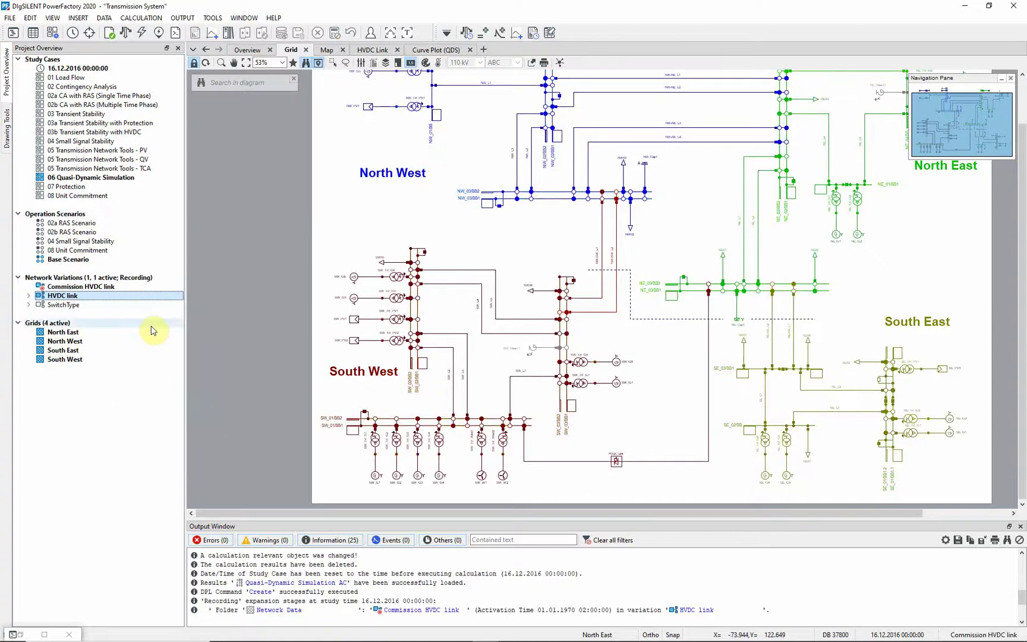
pyautogui.click(615, 460)
pyautogui.rightClick(615, 461)
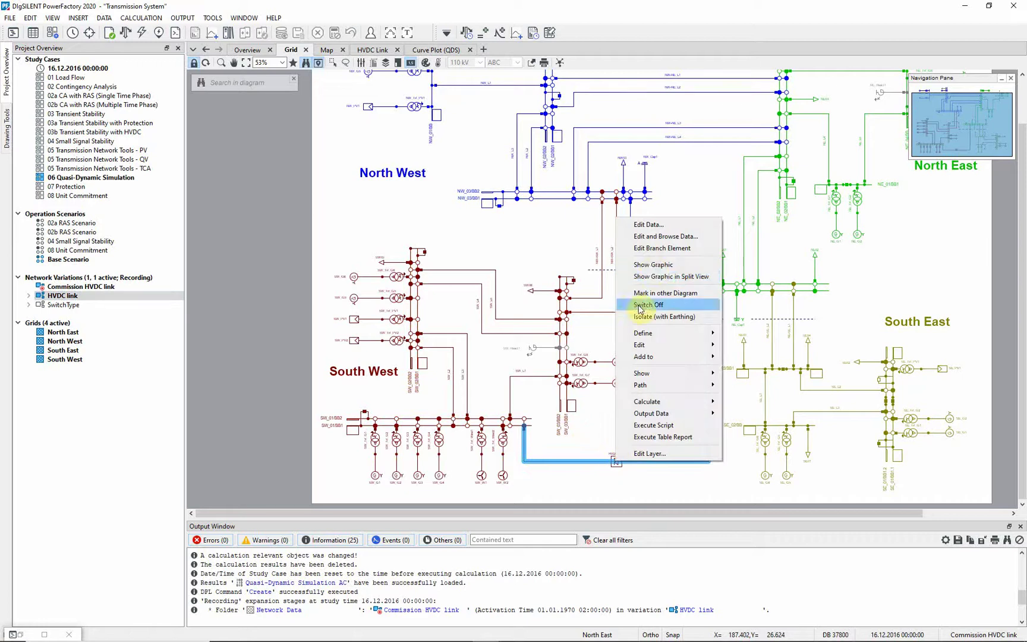
pyautogui.click(651, 265)
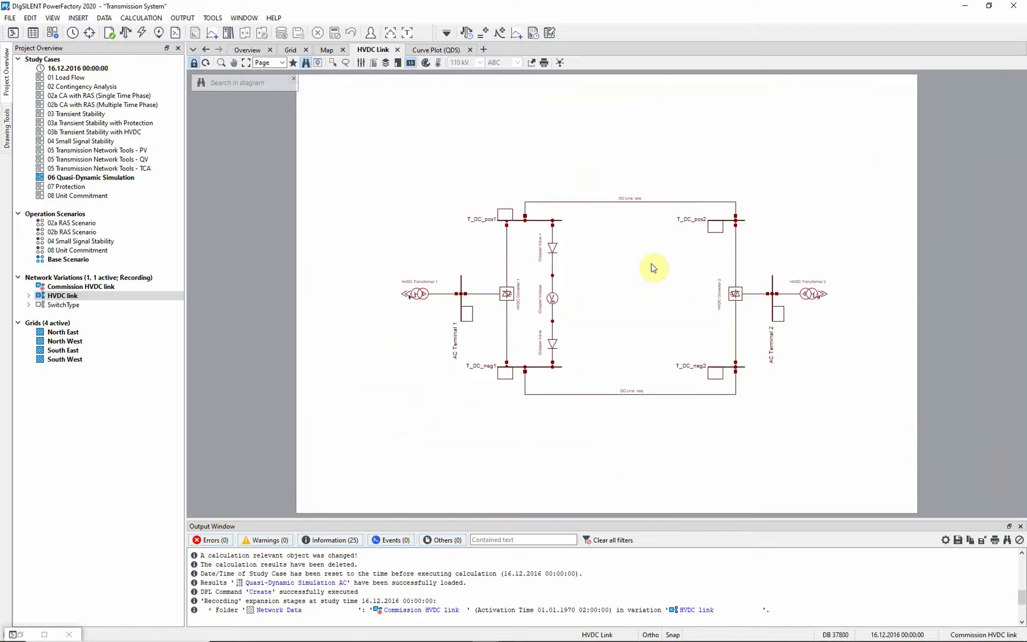
# - Enable P-setpoint active power participation on HVDC Converter 2, factor 1, measured at NW-SW Interconnector
pyautogui.doubleClick(735, 293)
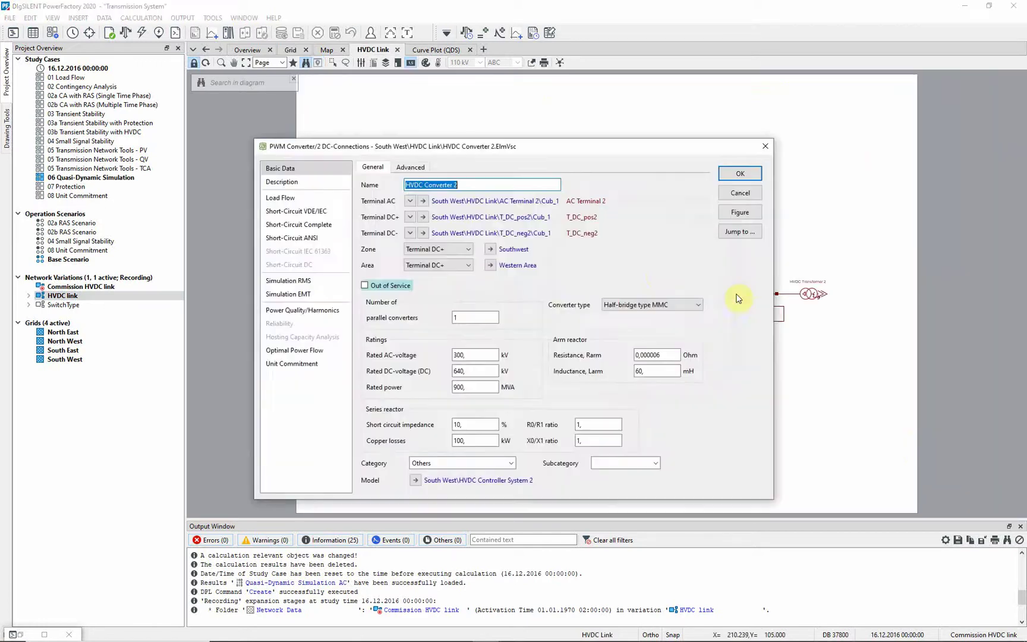
pyautogui.click(338, 198)
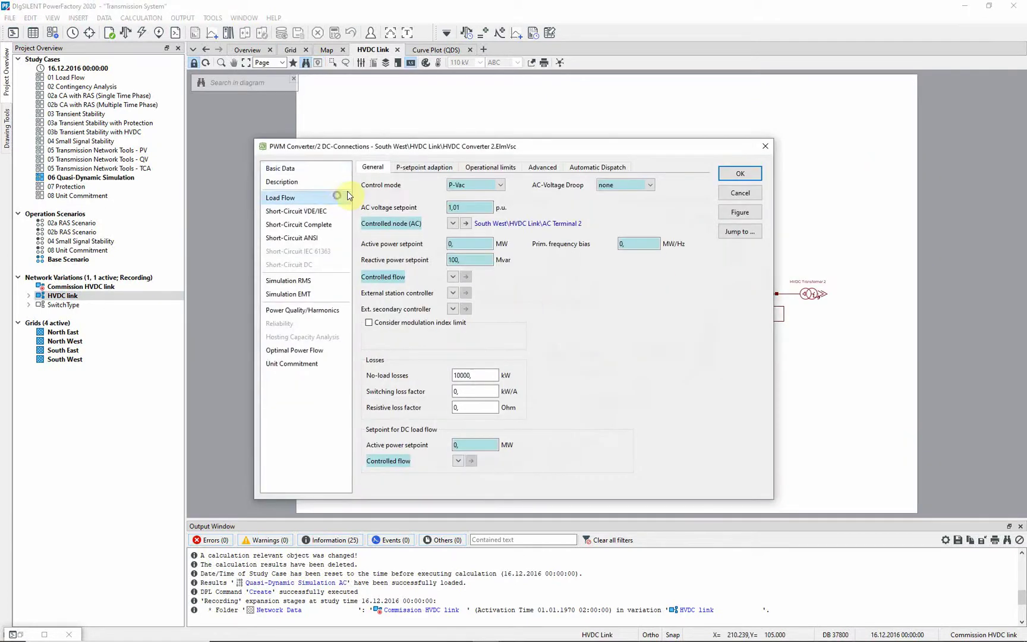
pyautogui.click(402, 169)
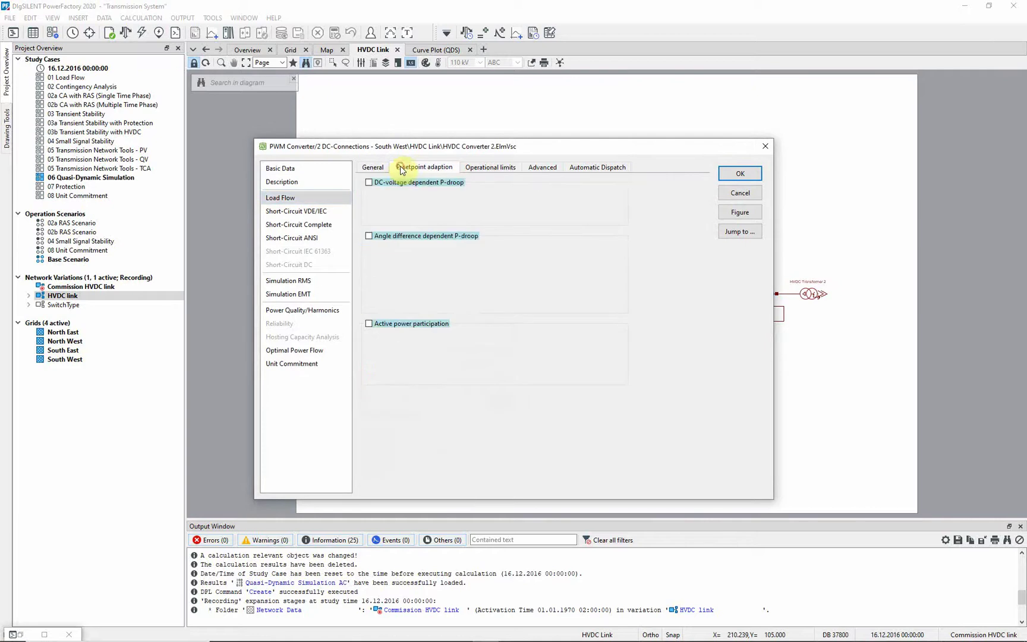
pyautogui.click(368, 325)
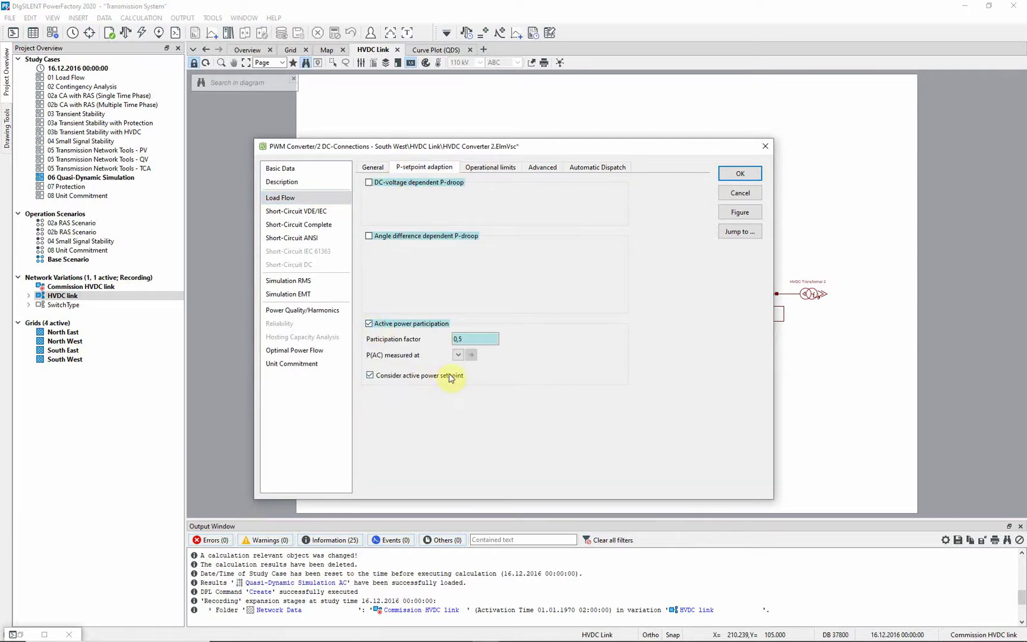
pyautogui.click(459, 358)
pyautogui.click(478, 369)
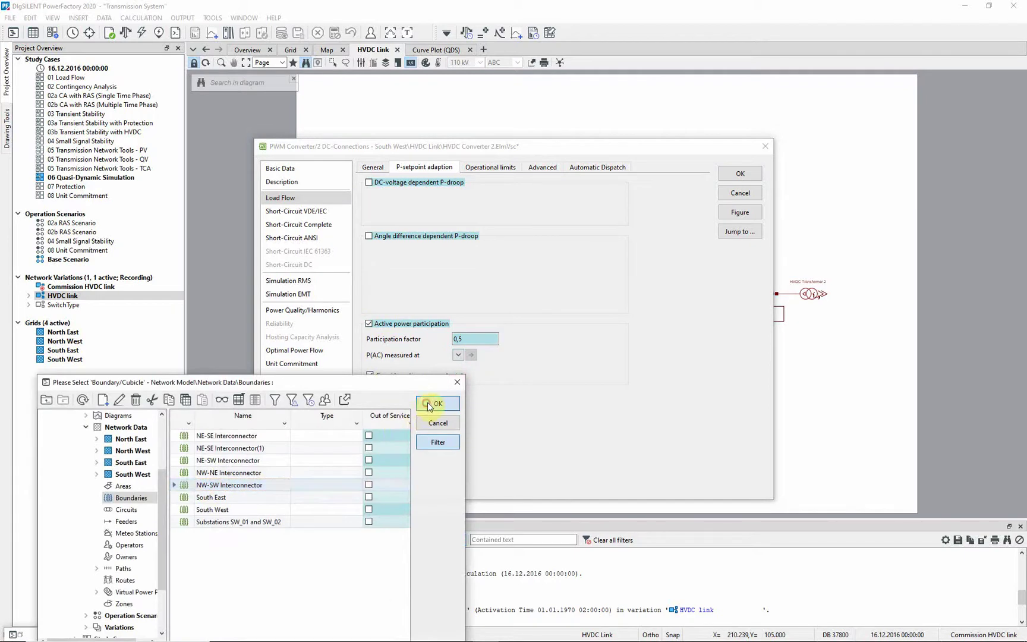
pyautogui.click(431, 403)
pyautogui.click(497, 336)
pyautogui.write('1,')
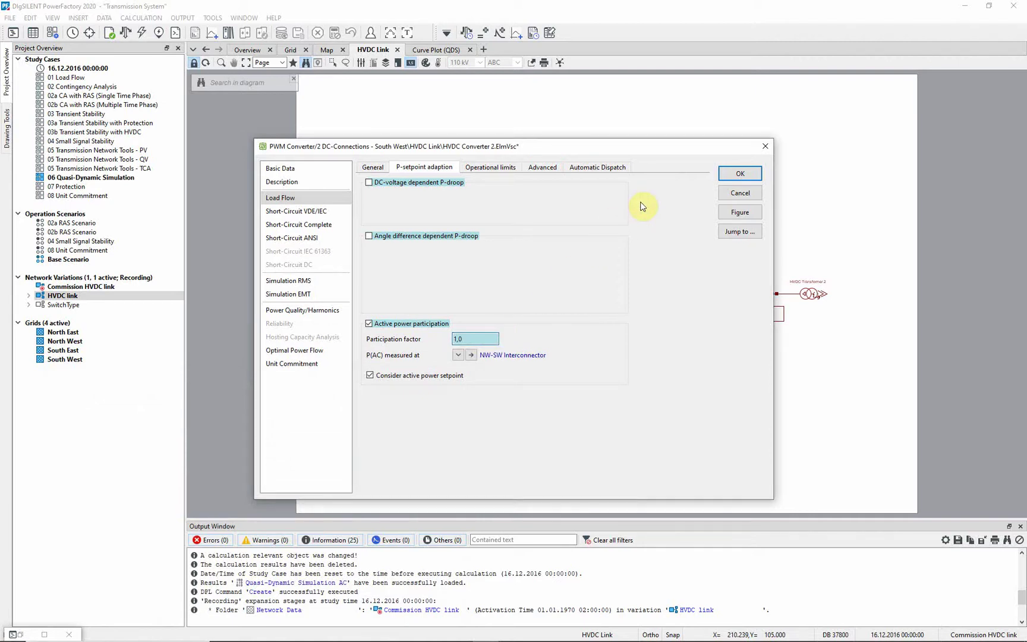
pyautogui.click(723, 176)
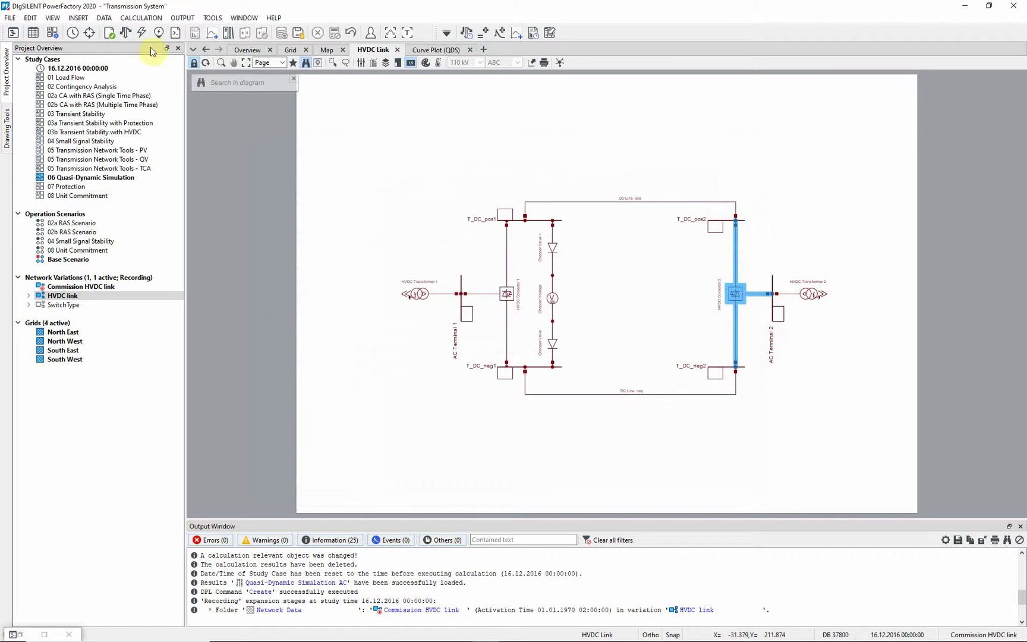
# - Execute the load flow and view about −246.8 MW on the NW-SW Interconnector in Overview
pyautogui.click(124, 35)
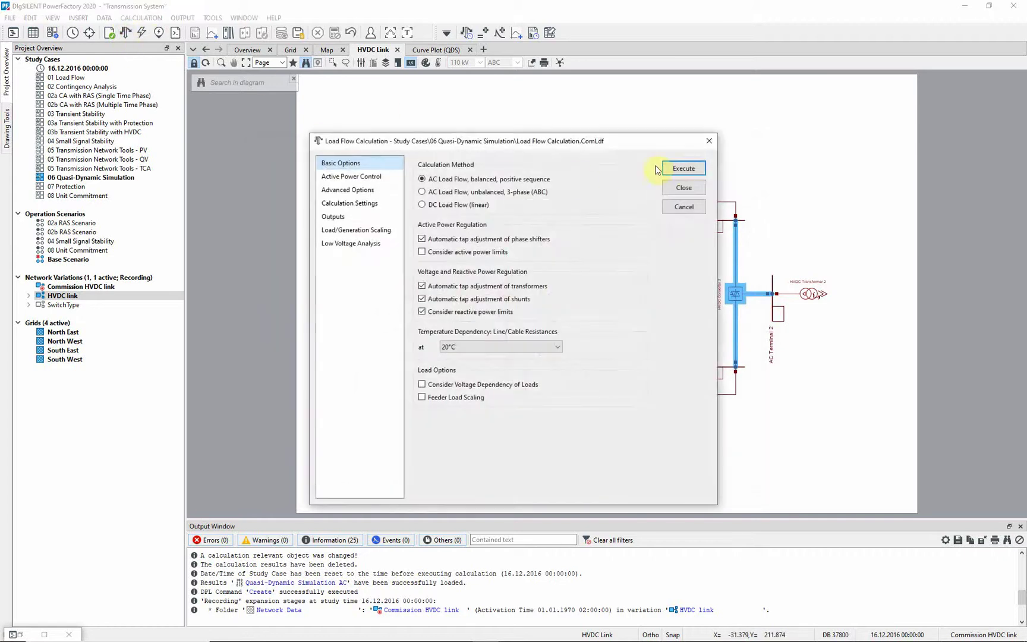
pyautogui.click(683, 171)
pyautogui.click(249, 50)
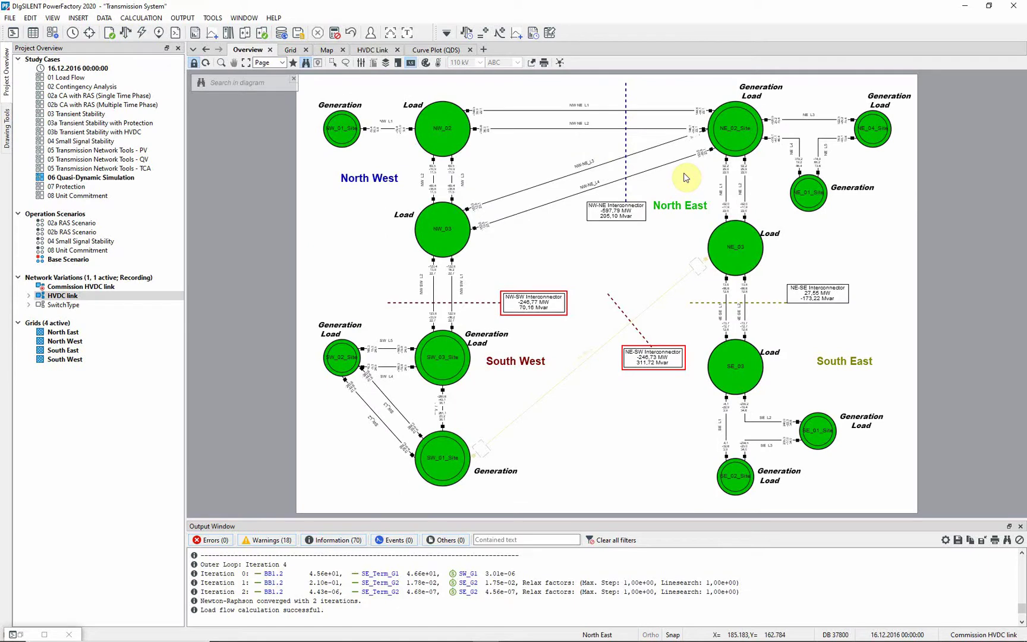
# - Re-run the quasi-dynamic simulation and check the loading ranges report: NW-SW_L2 now peaks near 118.8%
pyautogui.click(465, 33)
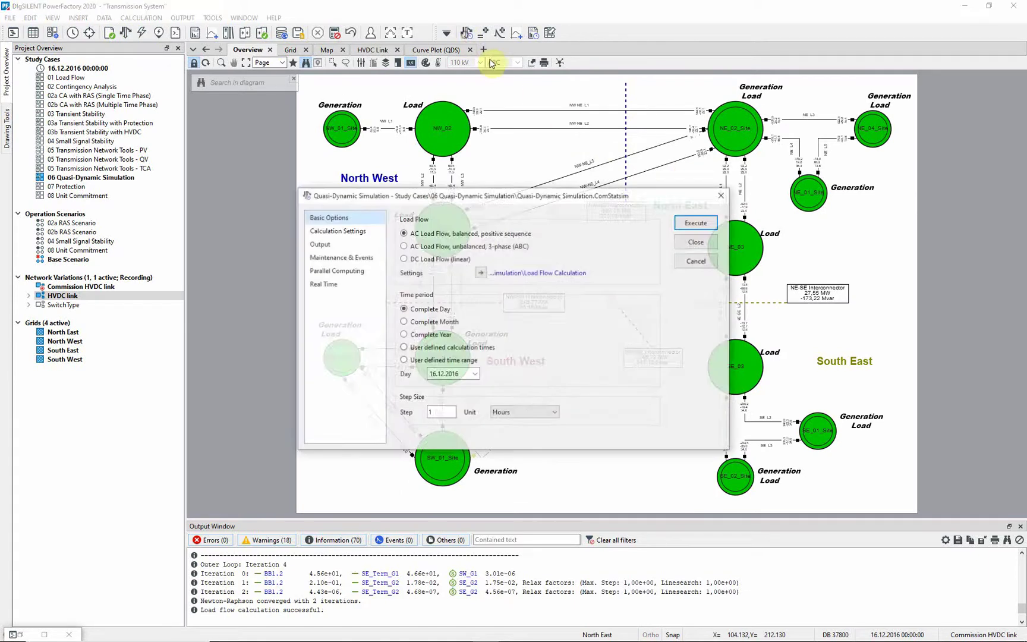
pyautogui.click(695, 224)
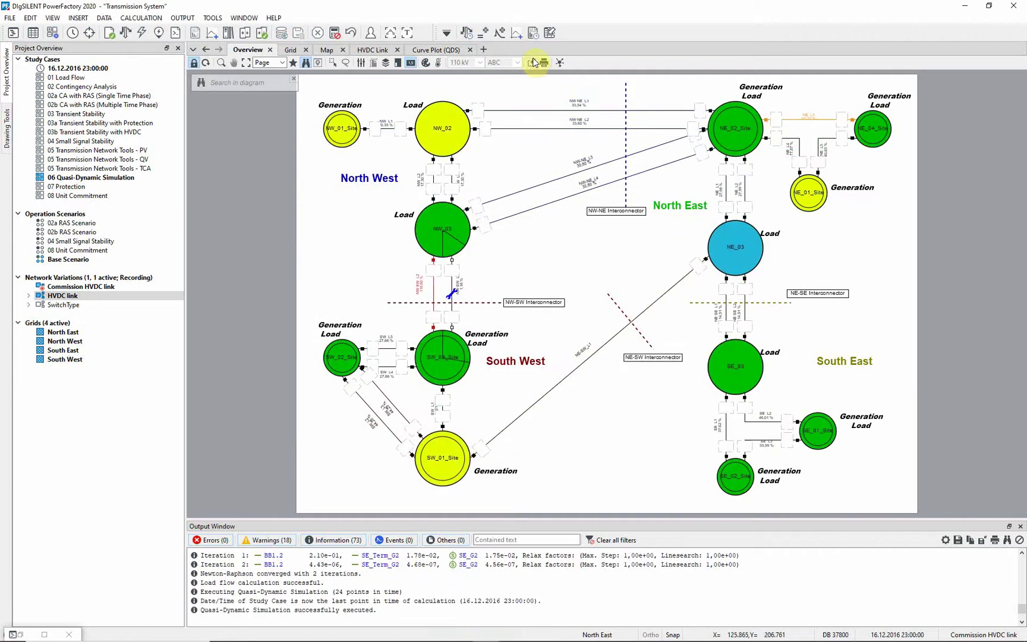
pyautogui.click(532, 32)
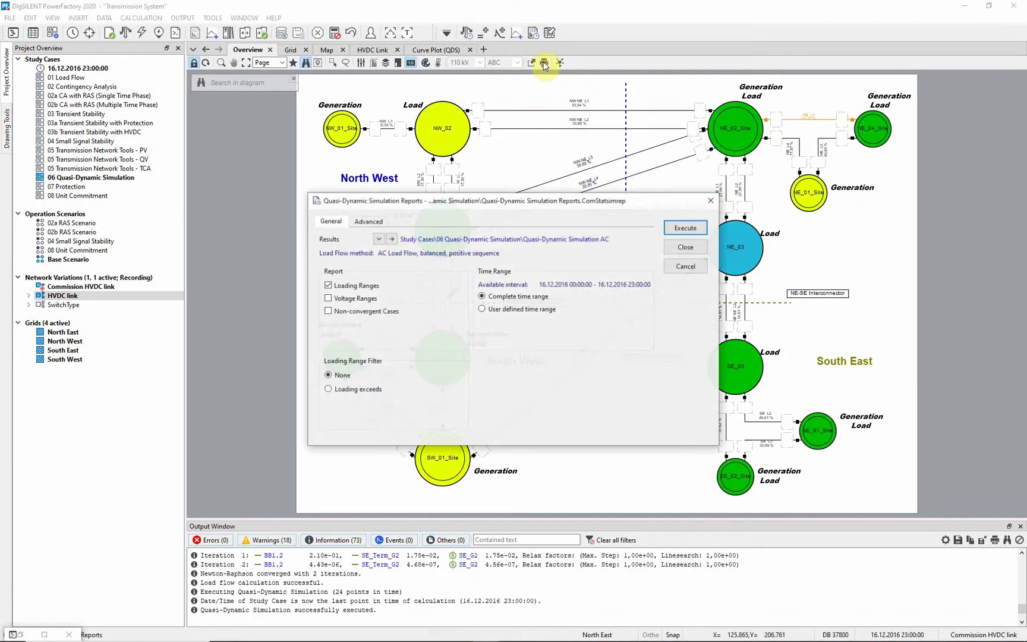
pyautogui.click(685, 229)
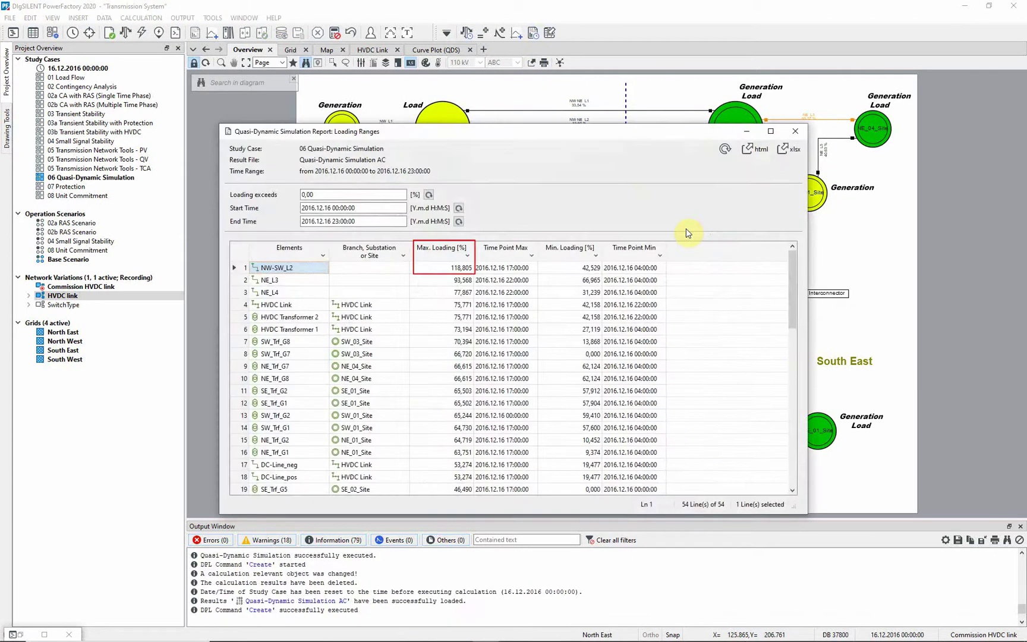
pyautogui.click(794, 132)
# - On the HVDC Link diagram, show HVDC Converter 2's Load Flow P-setpoint adaption settings (factor 1, NW-SW Interconnector)
pyautogui.click(372, 51)
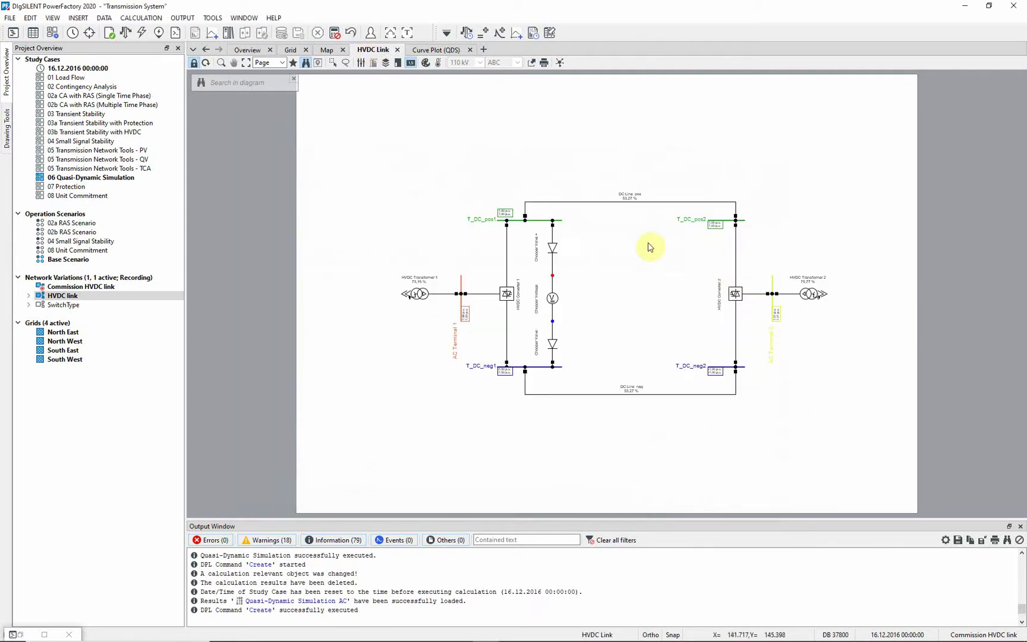
pyautogui.doubleClick(734, 294)
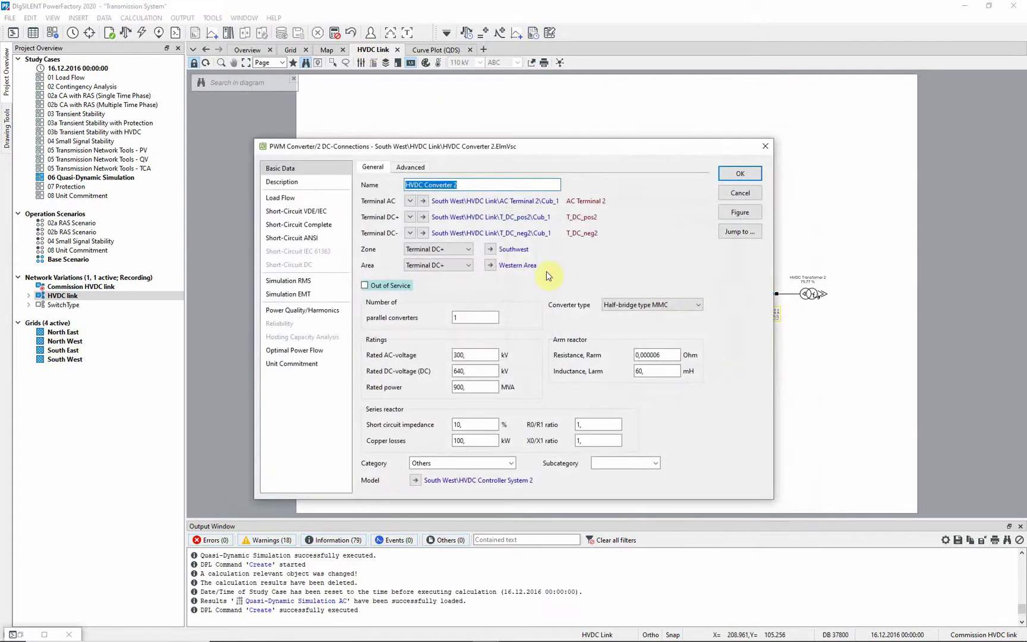
pyautogui.click(321, 197)
pyautogui.click(404, 168)
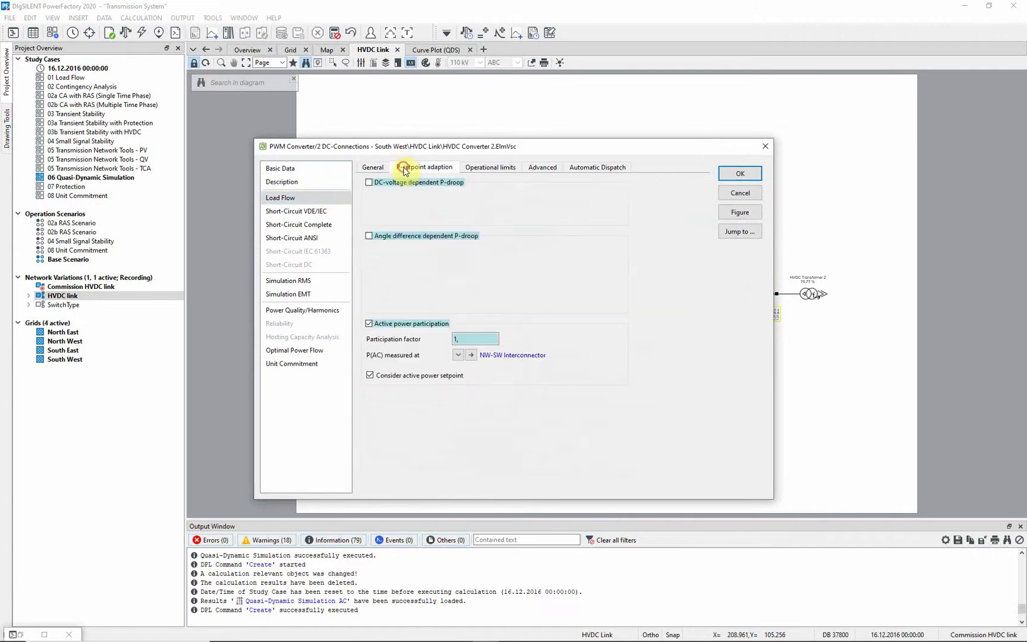